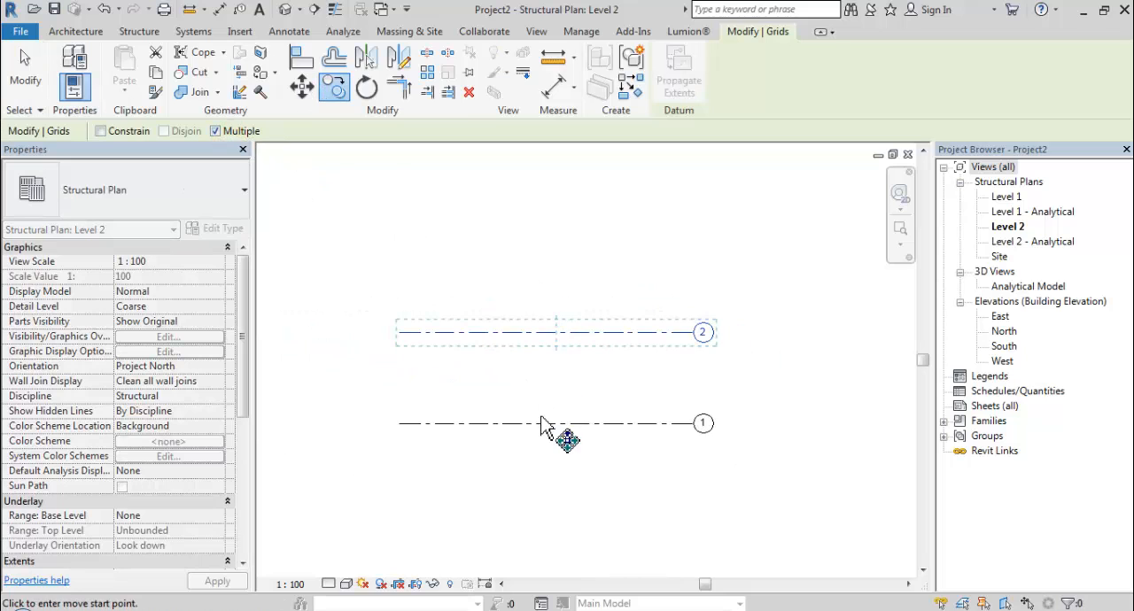
Copy horizontal grid 2 upward repeatedly at 6000 spacing to add grids 3, 4 and 5.
click(540, 423)
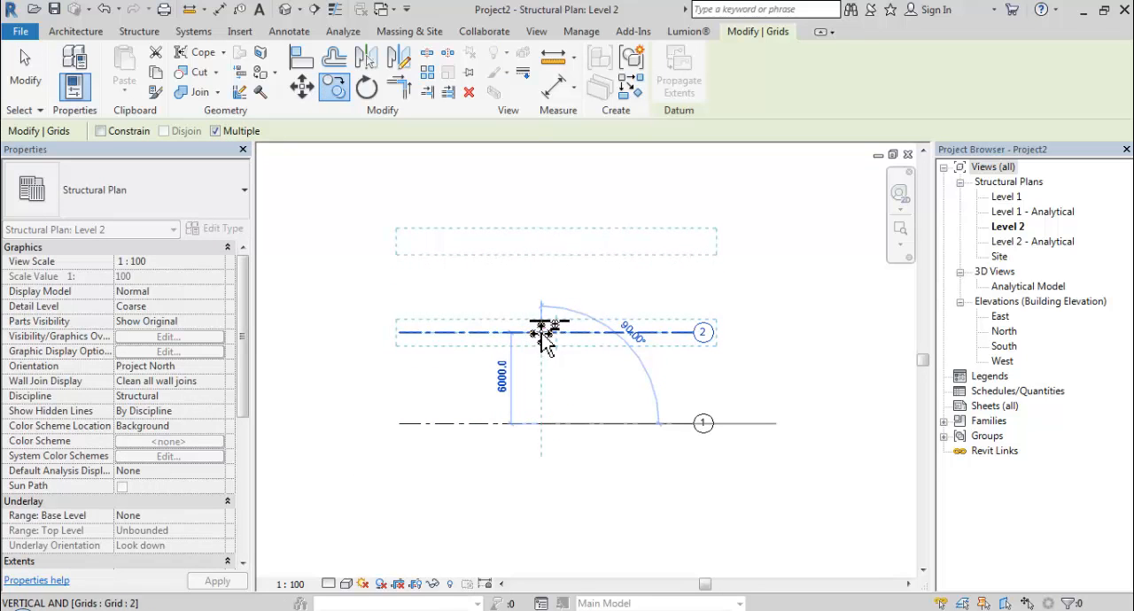
click(542, 333)
click(542, 241)
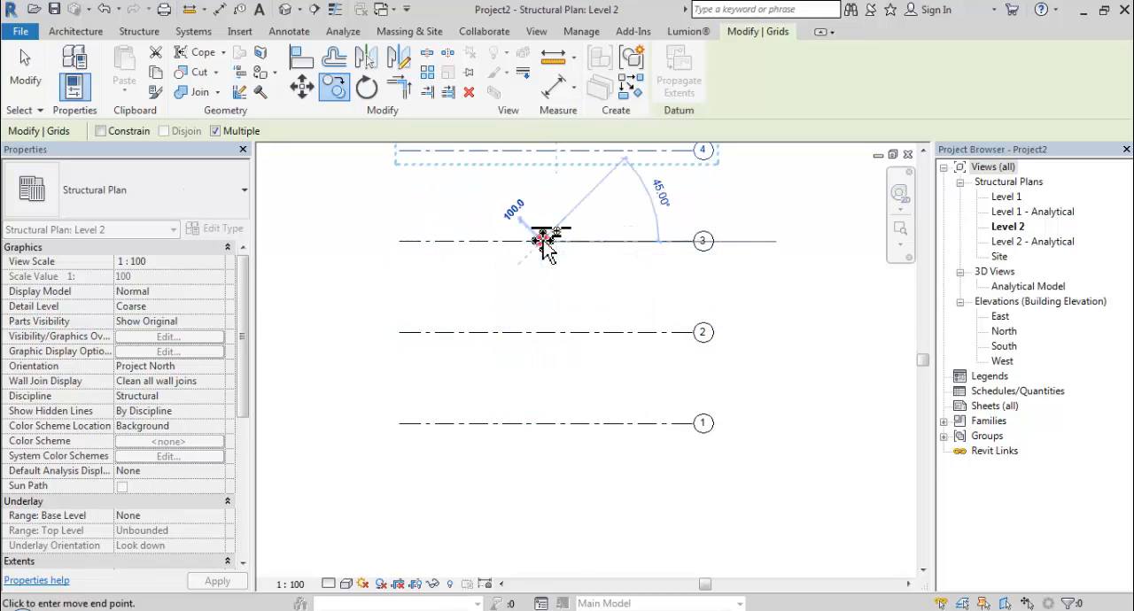
scroll(558, 273, down, 1)
middle_drag(561, 287, 576, 378)
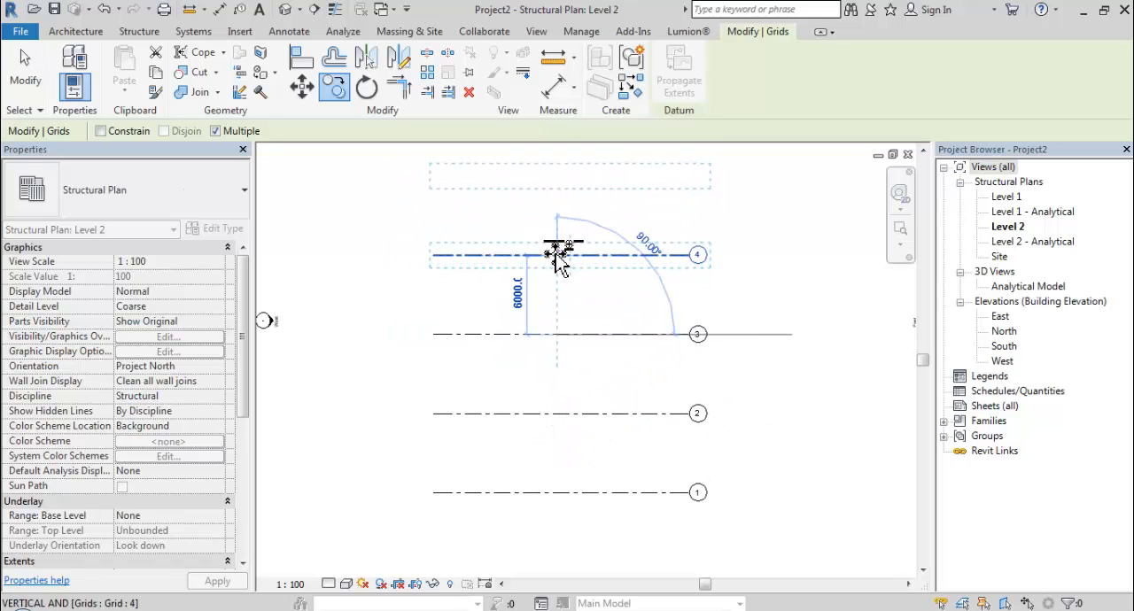
click(558, 256)
scroll(588, 309, down, 2)
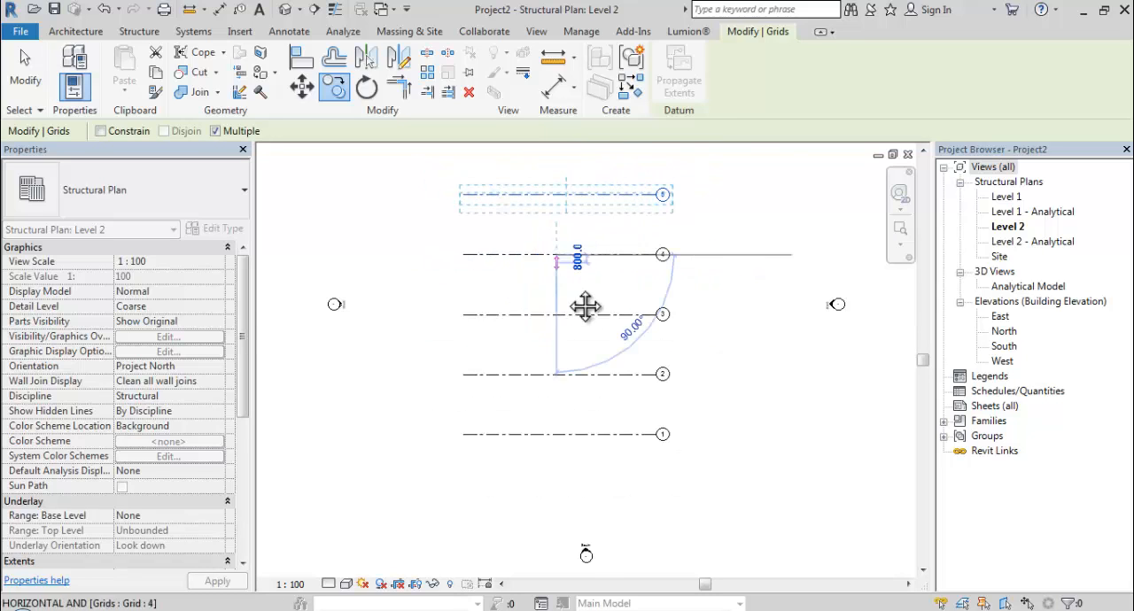
scroll(570, 299, up, 1)
key(Escape)
key(Escape)
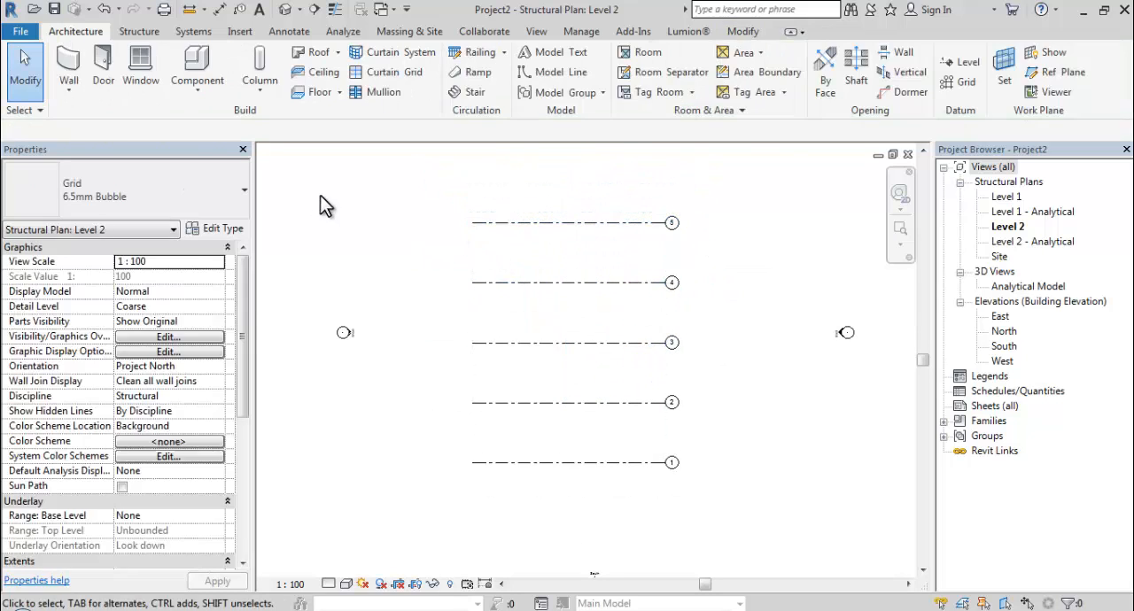
Draw a vertical grid line crossing grids 5 through 1 near their left ends.
click(959, 85)
click(524, 193)
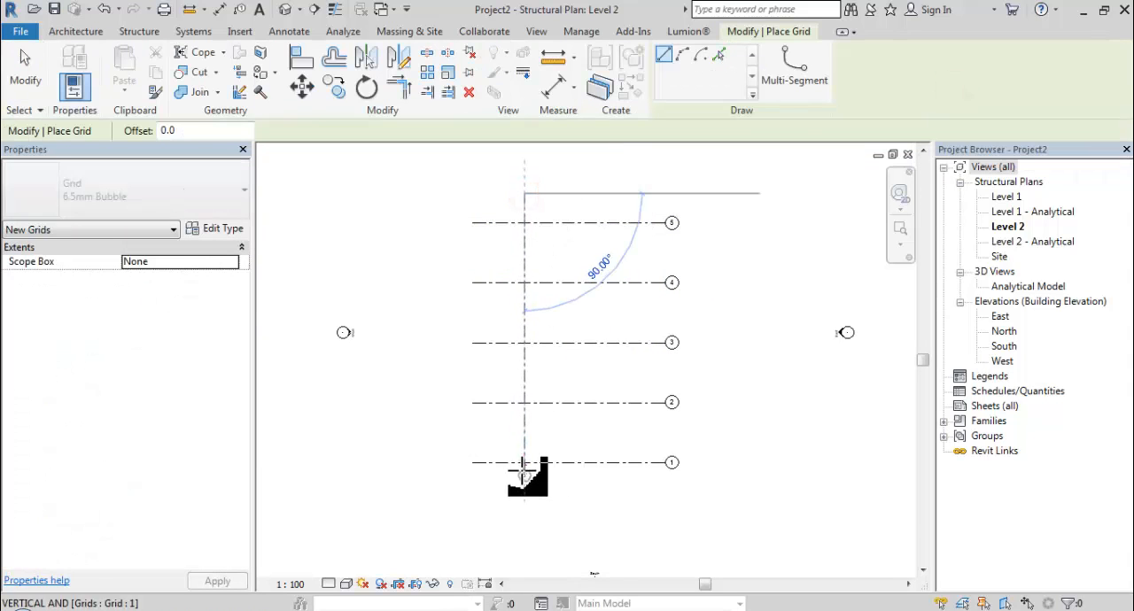
click(525, 470)
Rename the new vertical grid line to A.
scroll(528, 478, up, 3)
scroll(530, 497, up, 1)
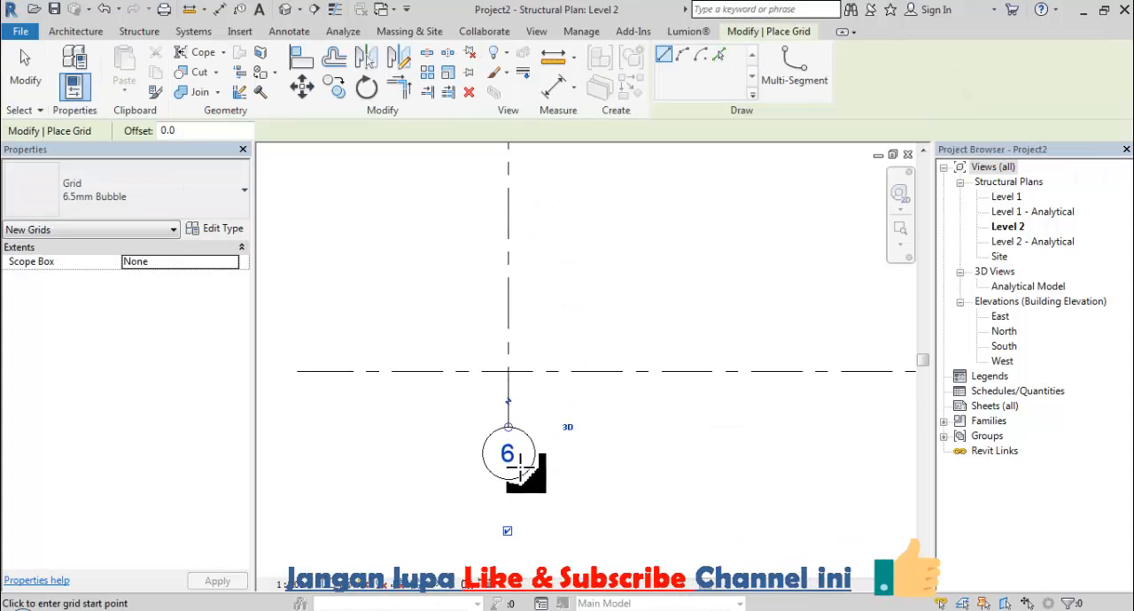
click(512, 452)
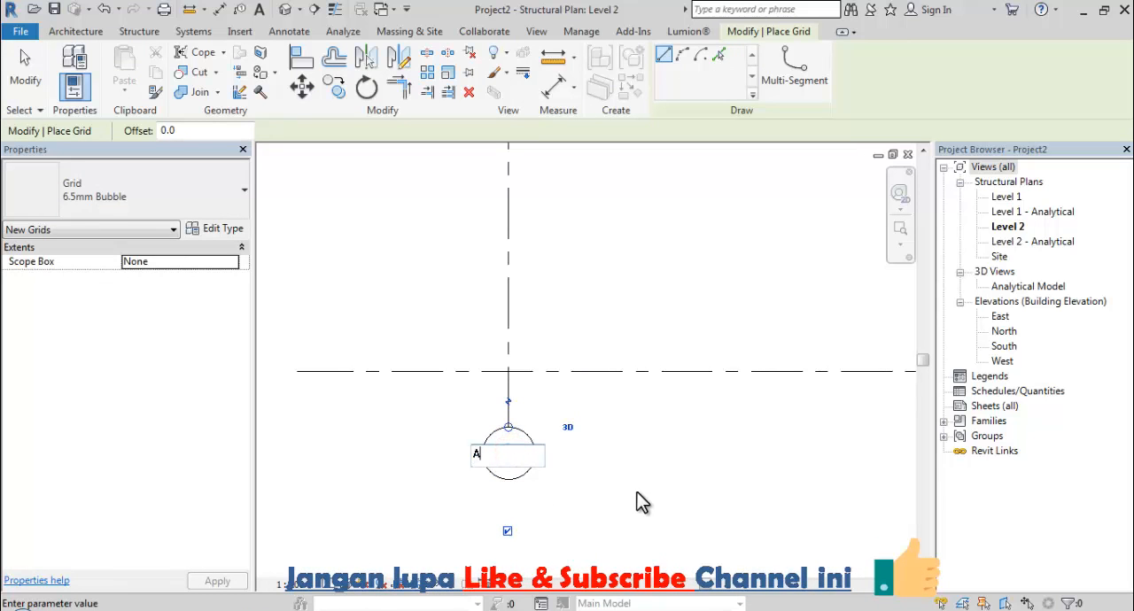
text(A)
click(577, 452)
key(Escape)
key(Escape)
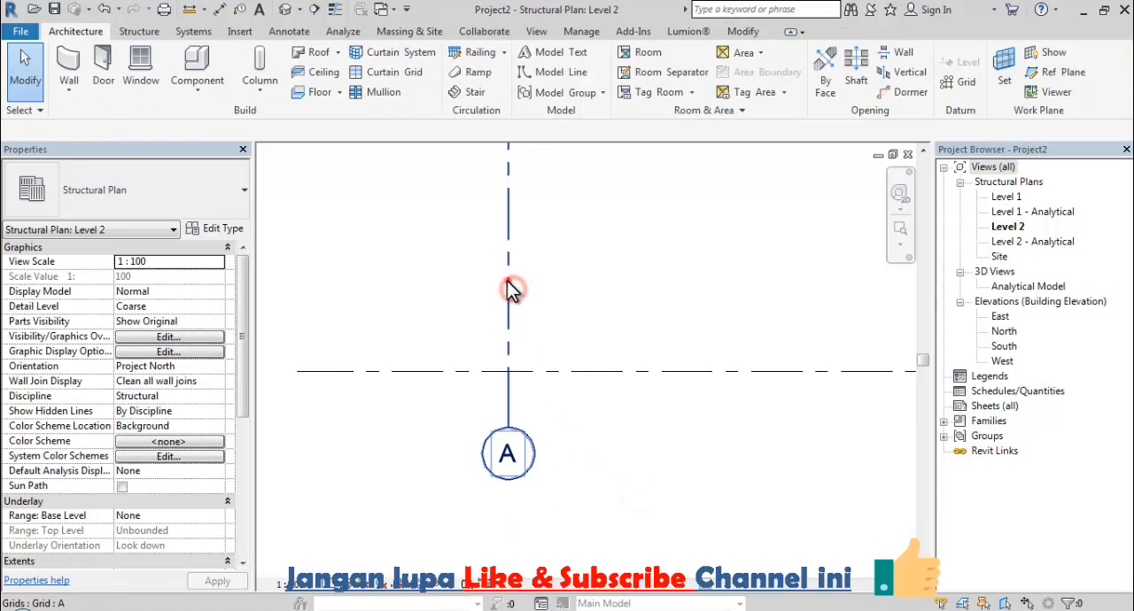
Copy grid A 10000 to the right to add a second vertical grid line.
click(512, 291)
click(334, 86)
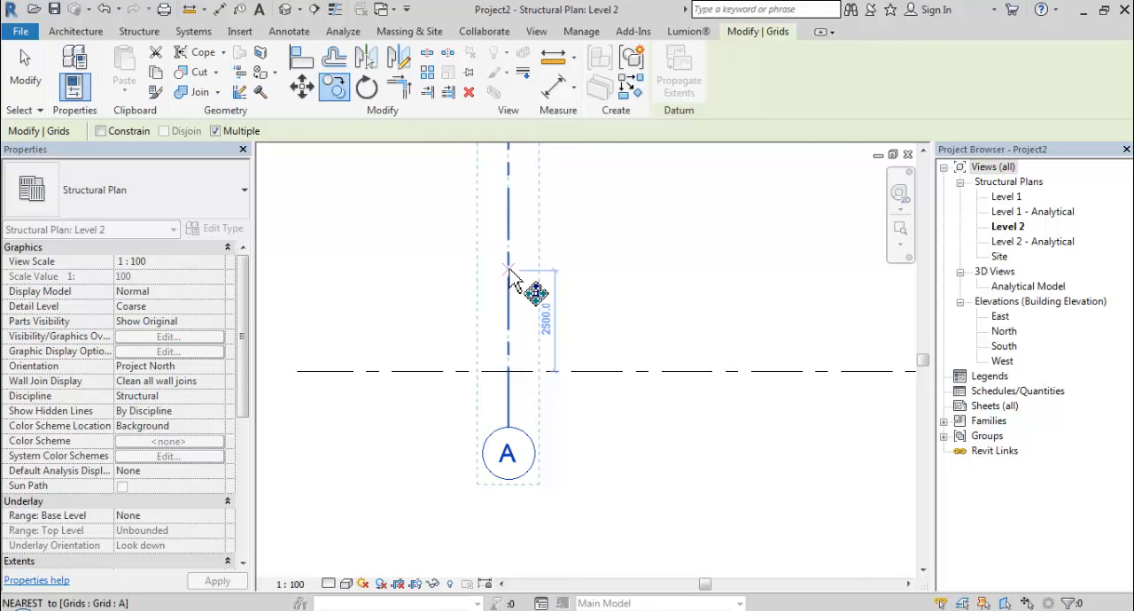
click(510, 269)
scroll(579, 314, down, 5)
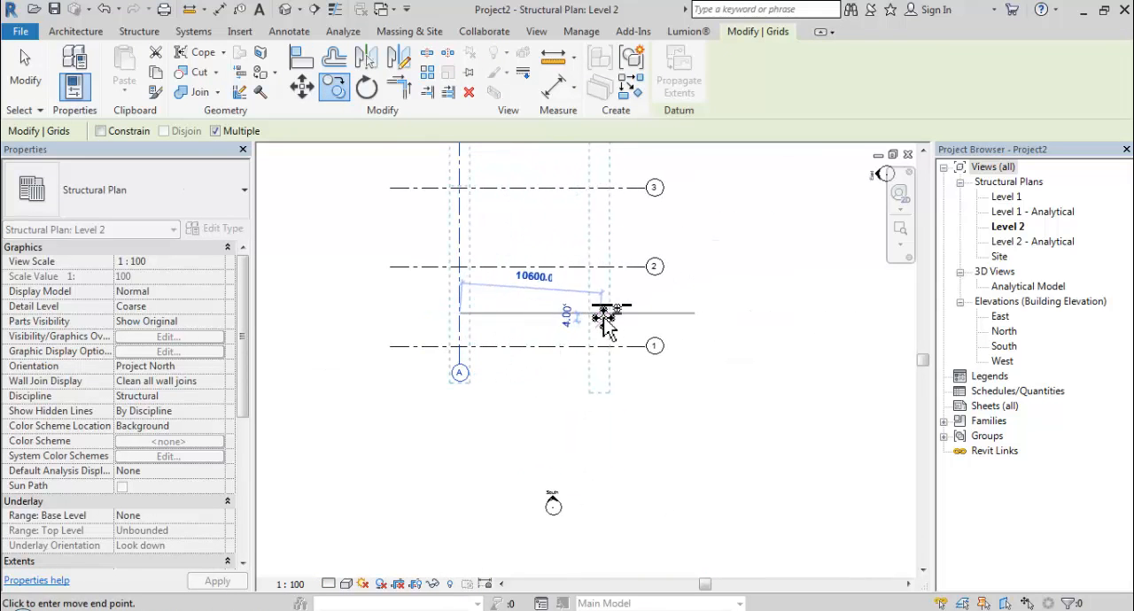
text(10)
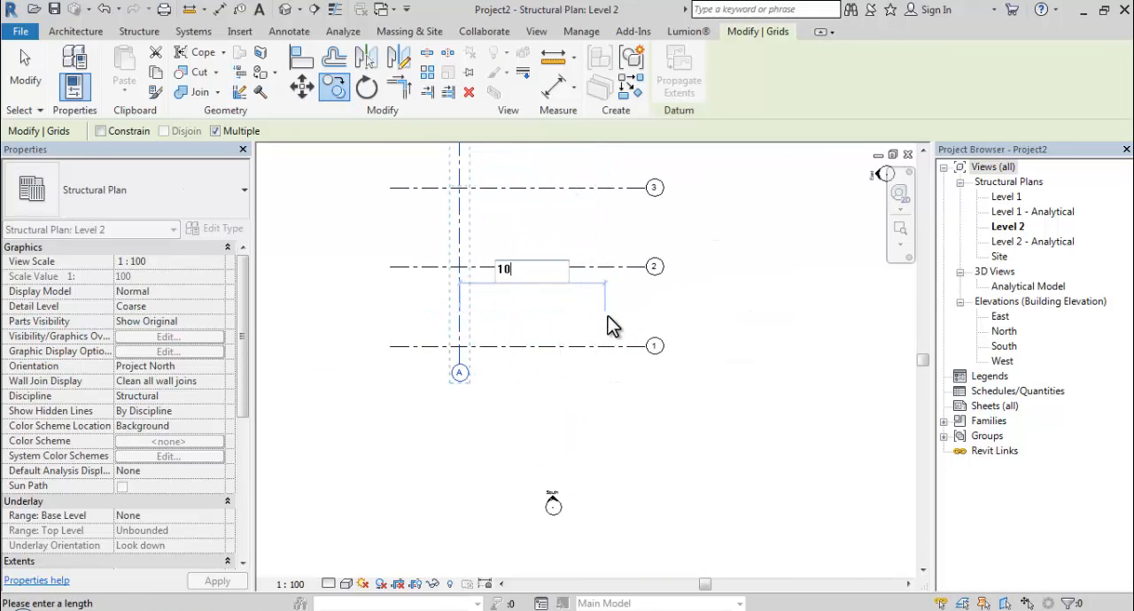
text(000)
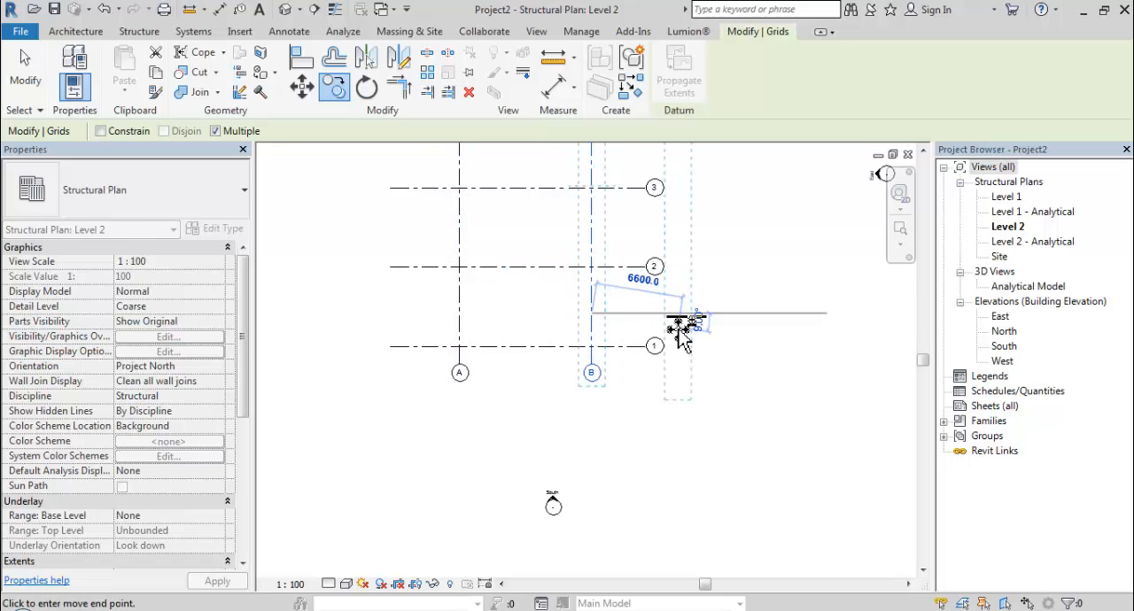
key(Return)
key(Escape)
Extend the aligned lower ends of grids A and B further below grid 1.
scroll(577, 410, down, 3)
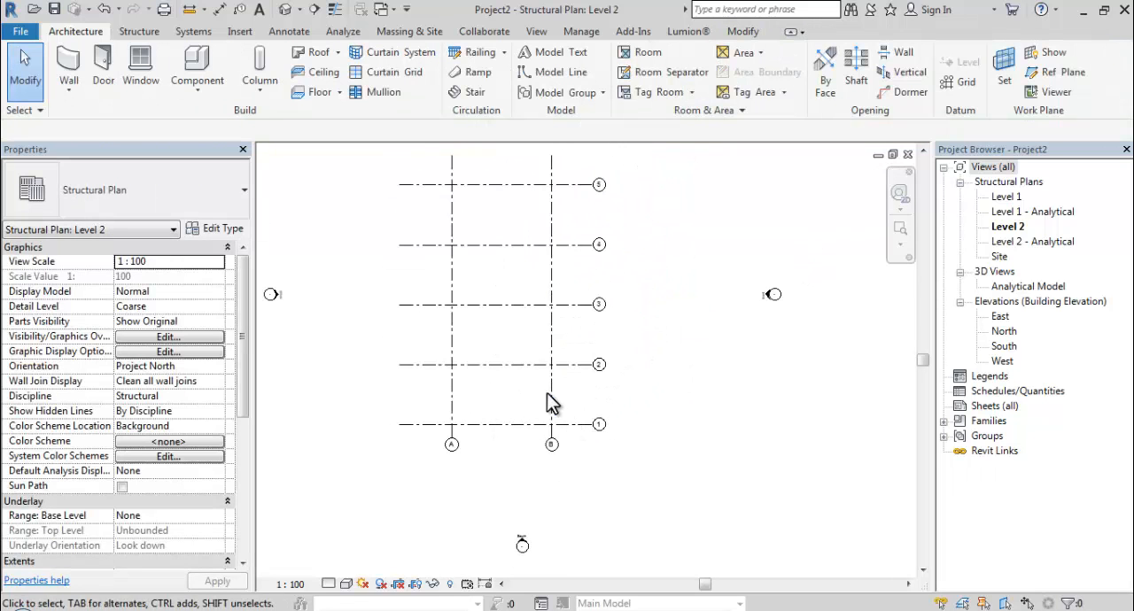
click(551, 390)
scroll(550, 429, up, 5)
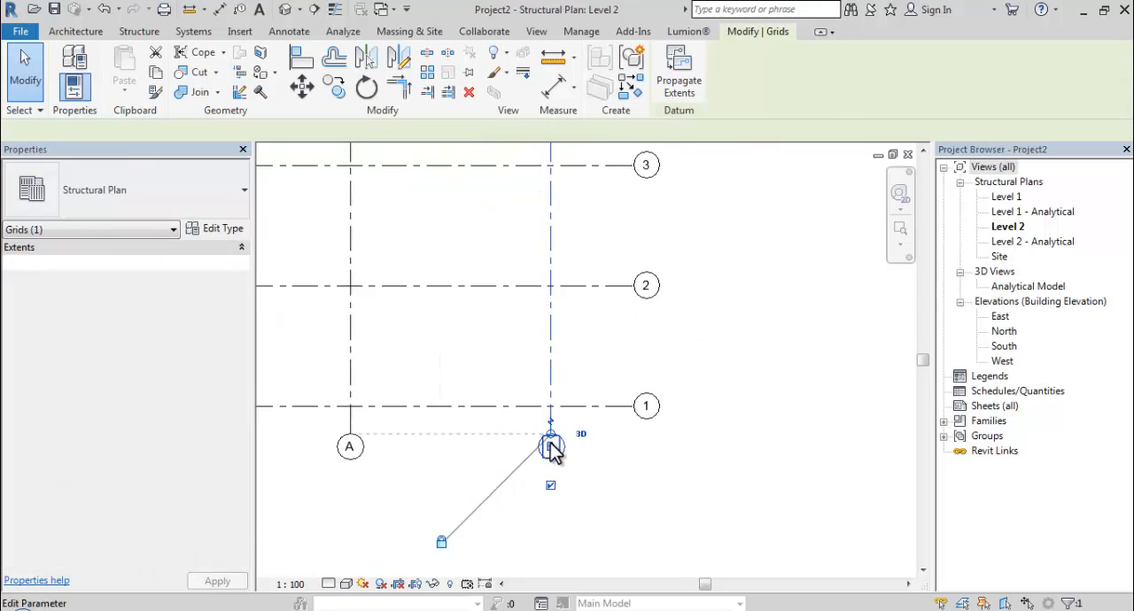
drag(611, 398, 612, 508)
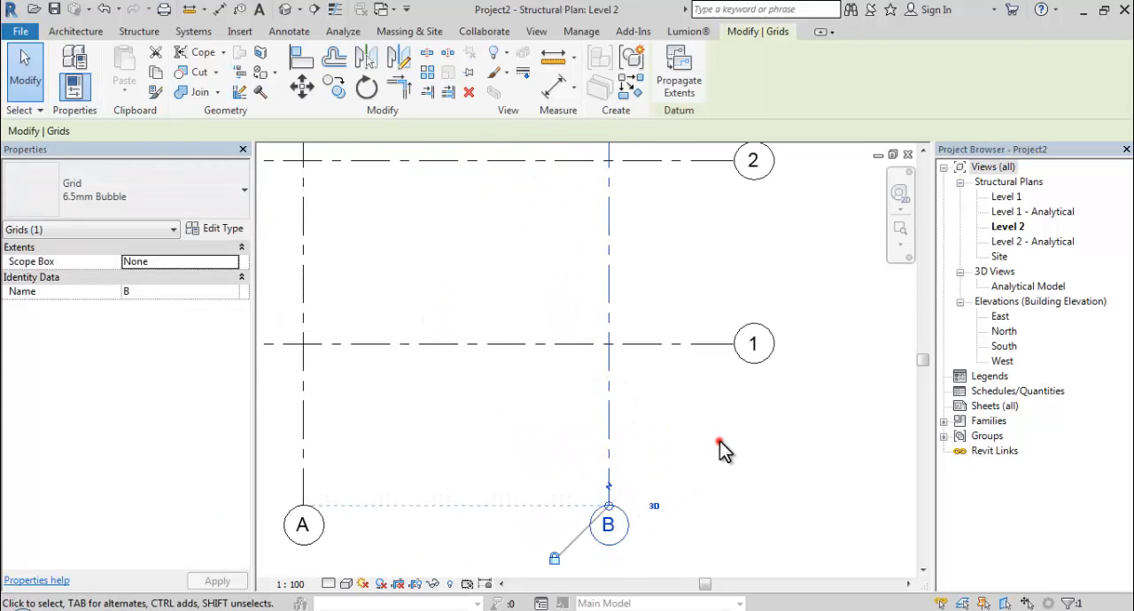
click(718, 448)
scroll(718, 448, down, 1)
scroll(718, 448, down, 5)
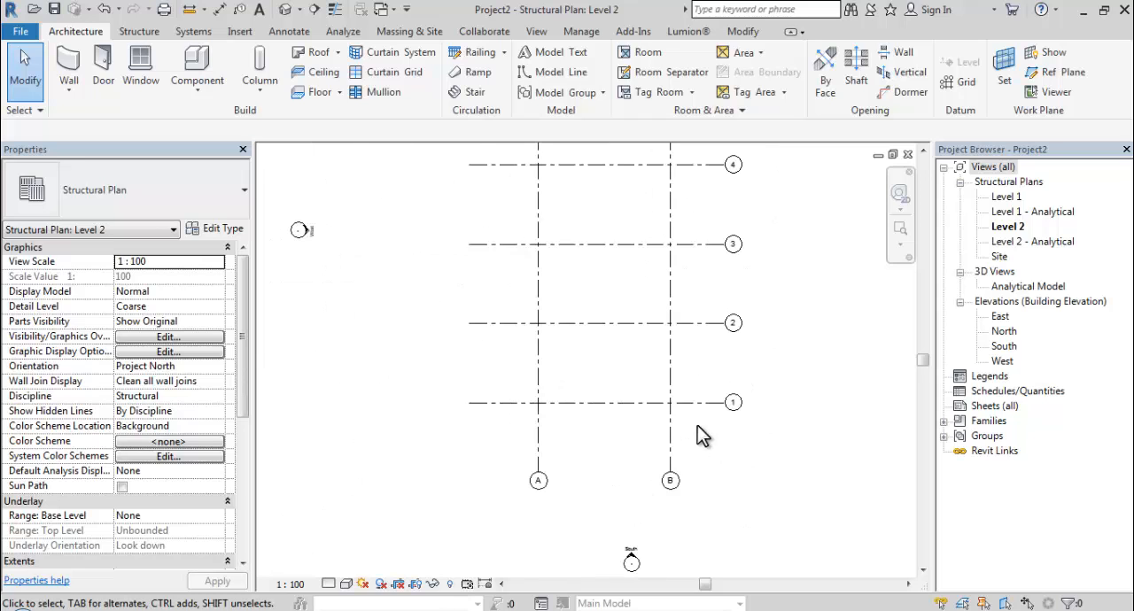
middle_drag(694, 455, 666, 493)
scroll(667, 493, down, 1)
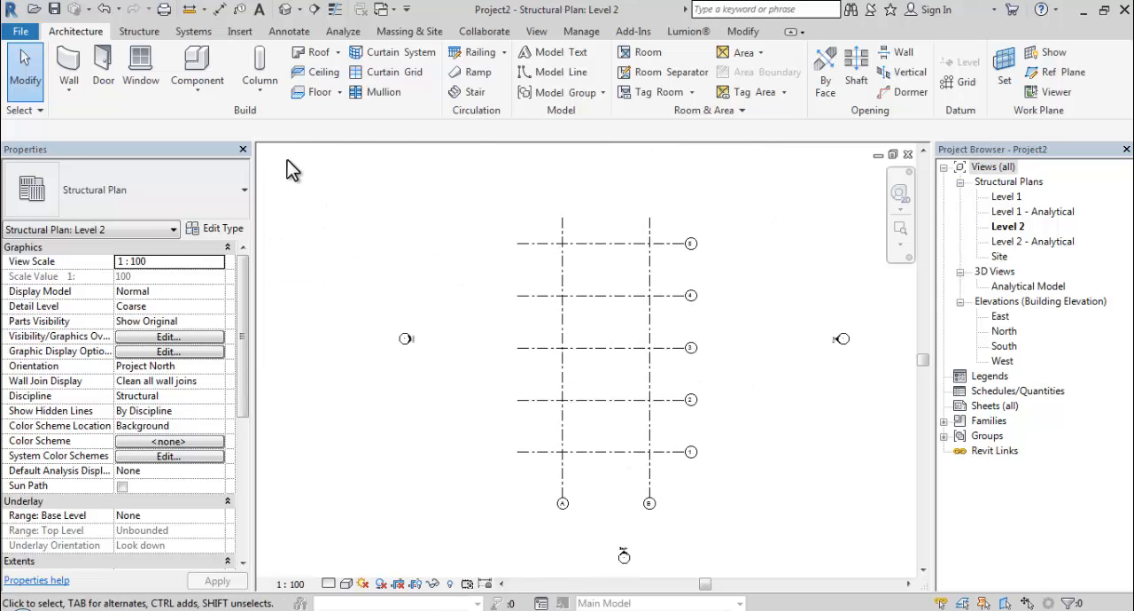
Start placing vertical structural columns with their extent defined by Height.
click(141, 35)
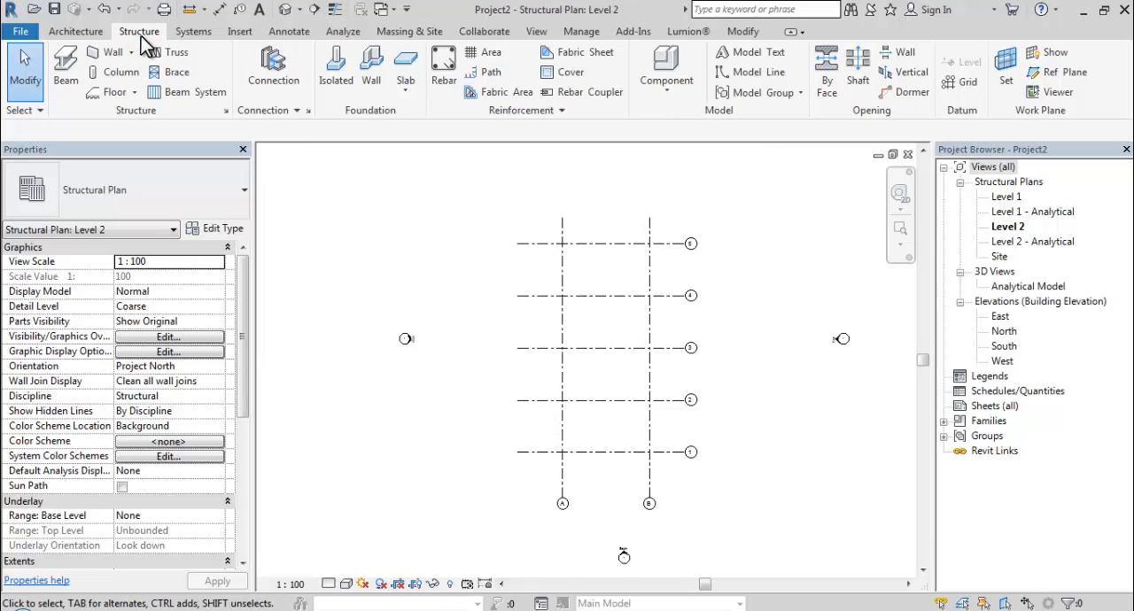
click(110, 72)
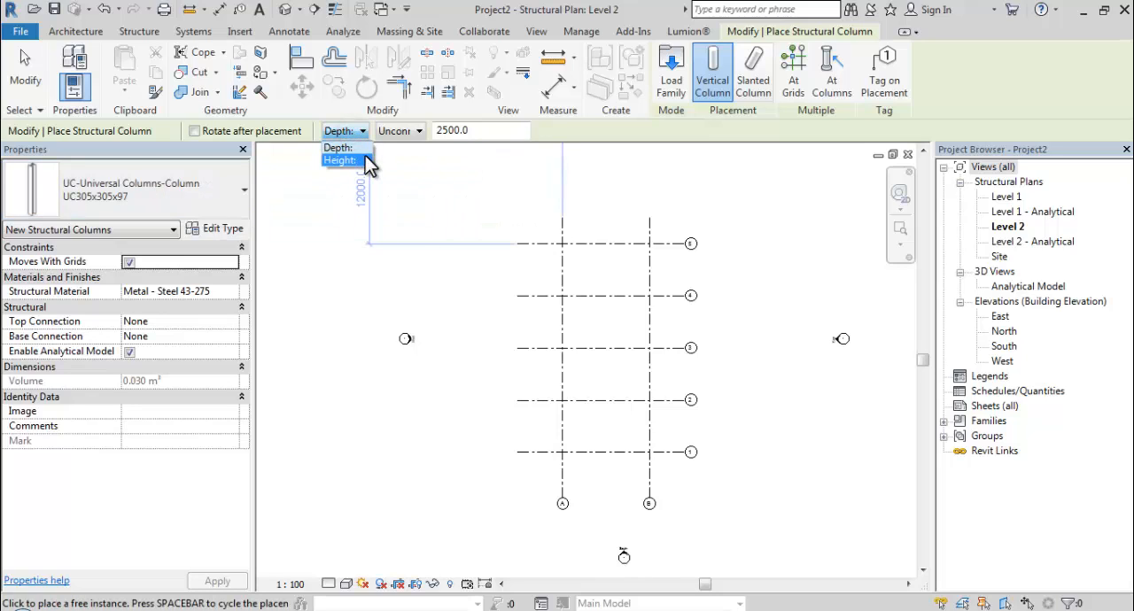
click(367, 162)
Try to set the column top constraint to Level 2 while working in the Level 2 plan.
click(395, 132)
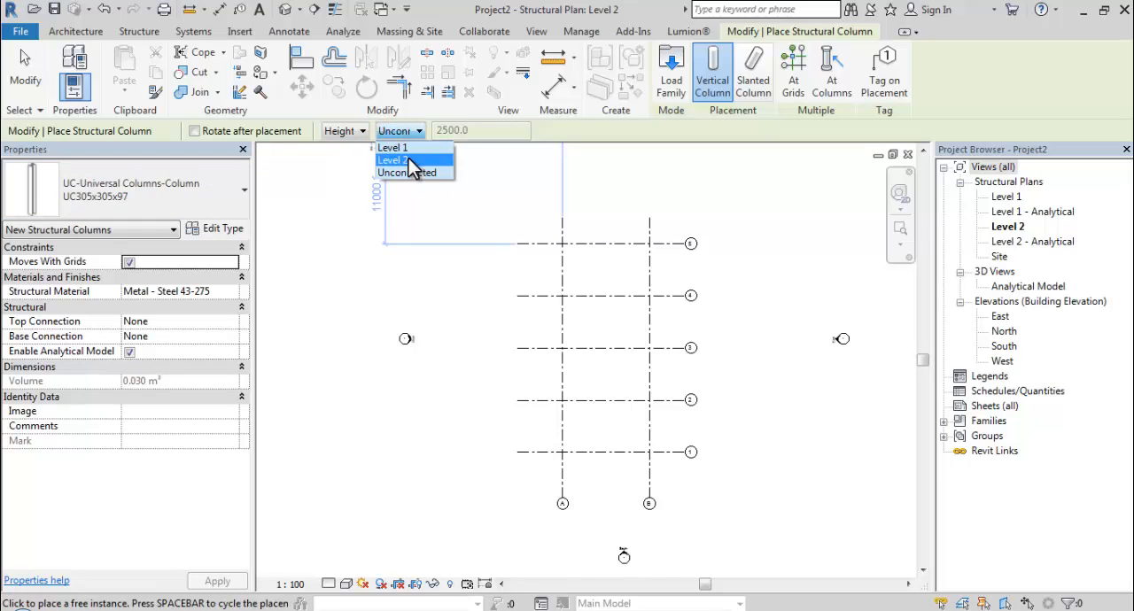
click(408, 160)
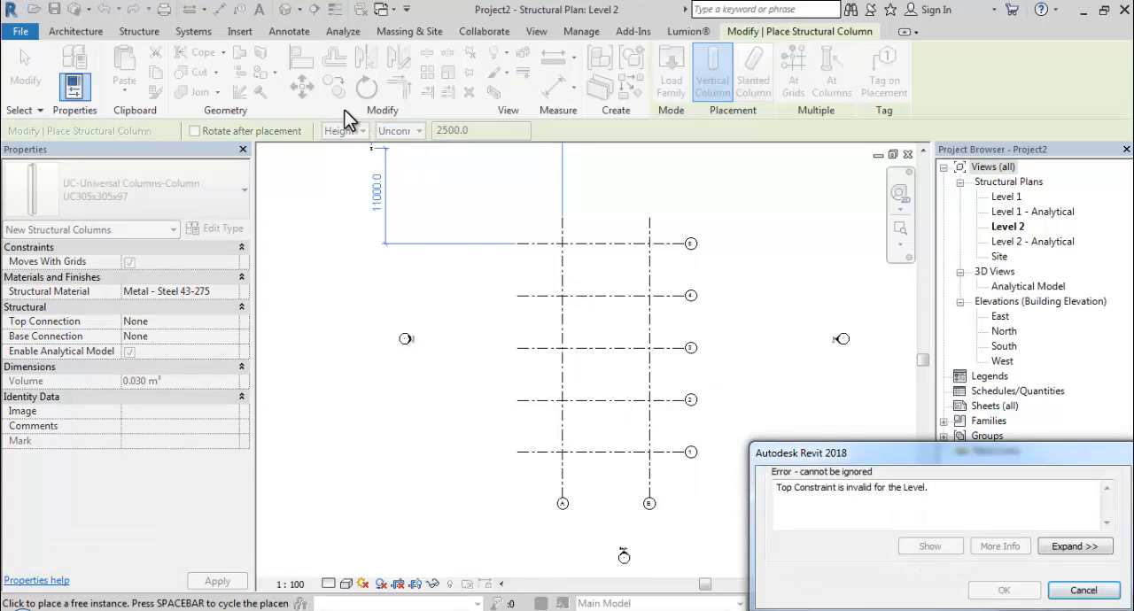
click(1085, 591)
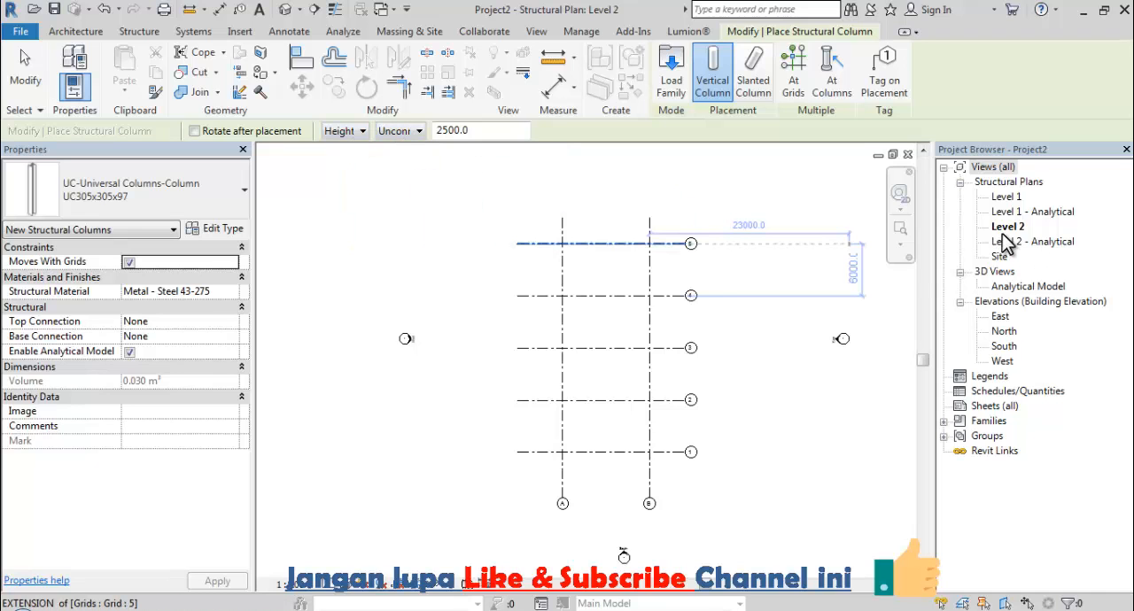
key(Escape)
key(Escape)
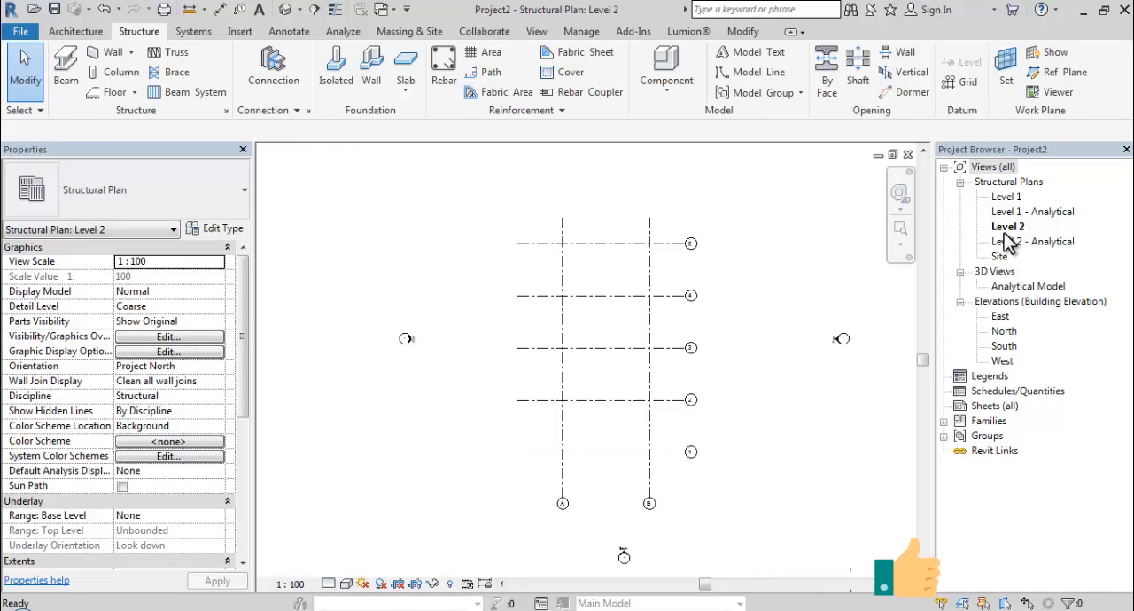
Open the Level 1 structural plan and set up UC305x305x97 columns with Height up to Level 2.
double_click(1018, 198)
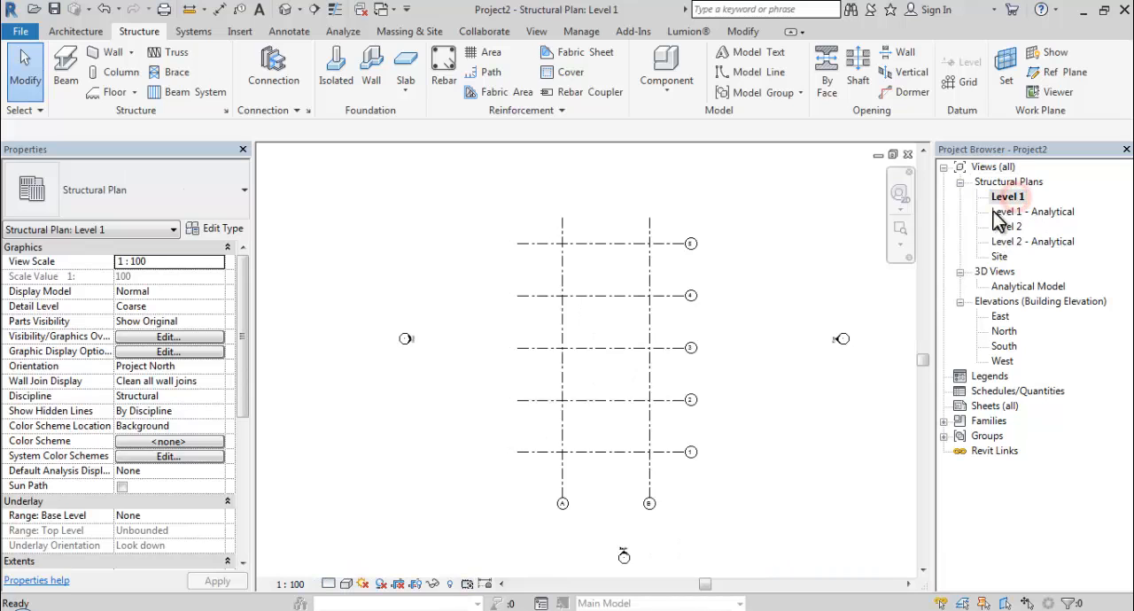
click(123, 77)
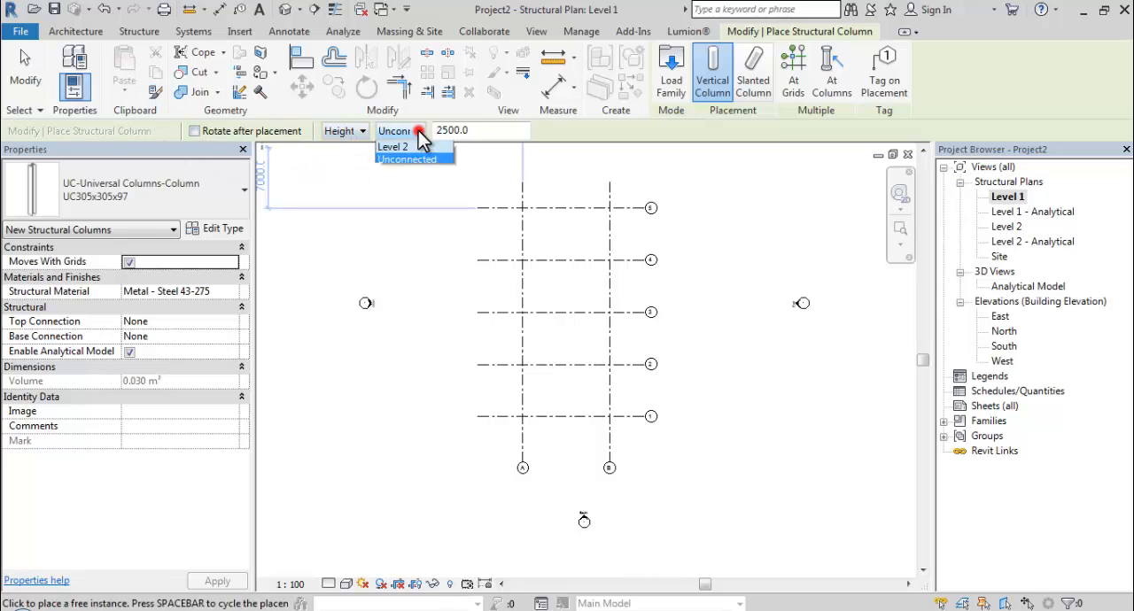
click(415, 158)
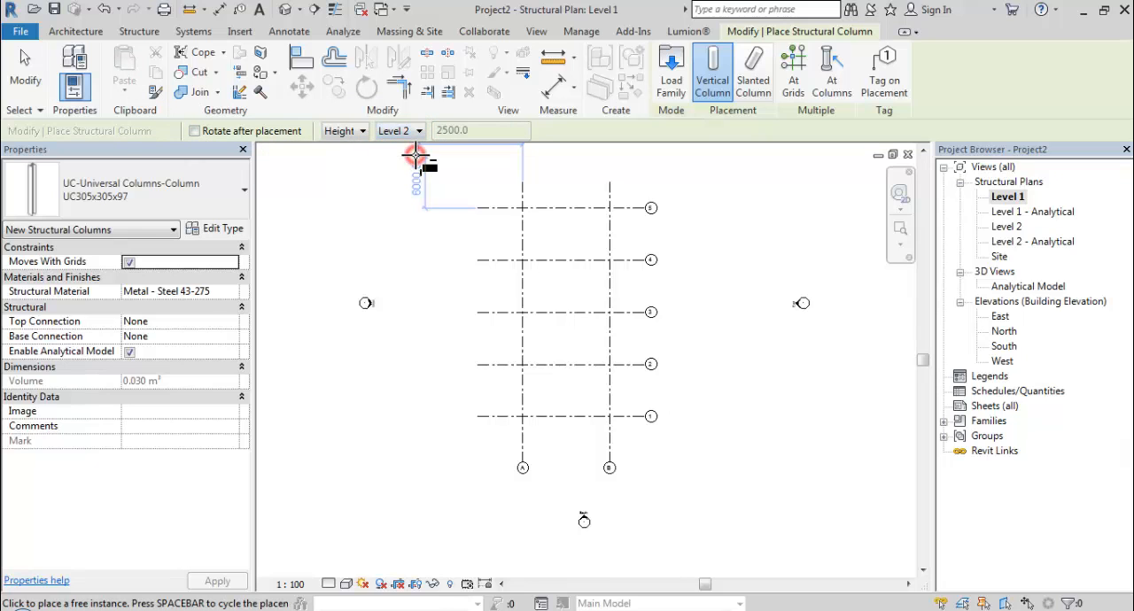
Place columns at grid intersections, selecting all of grids 1 to 5, A and B.
middle_drag(596, 216, 499, 209)
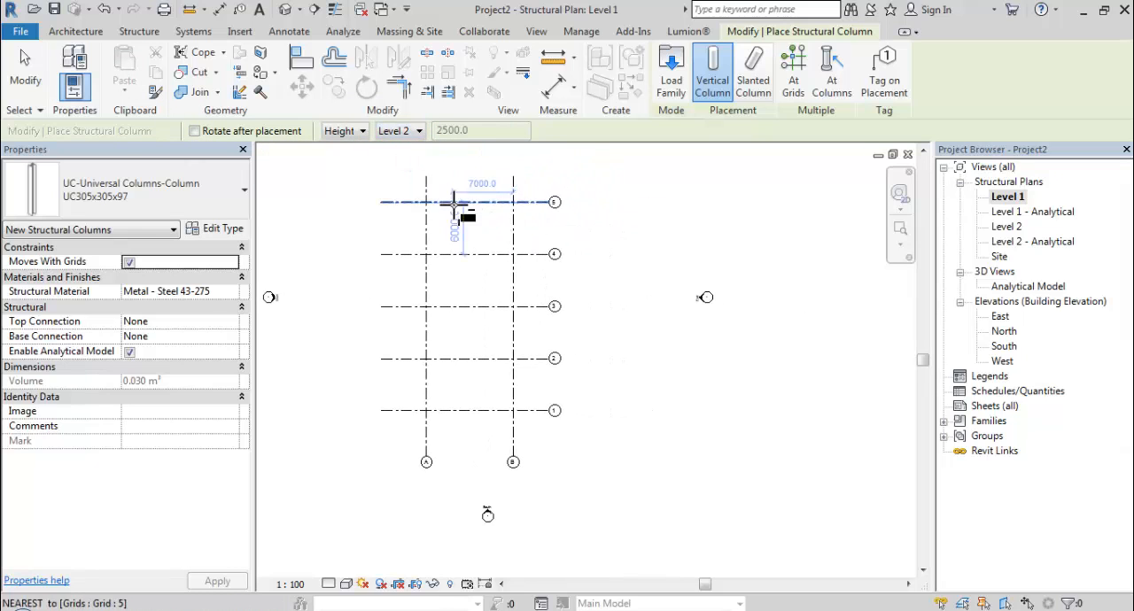
click(799, 71)
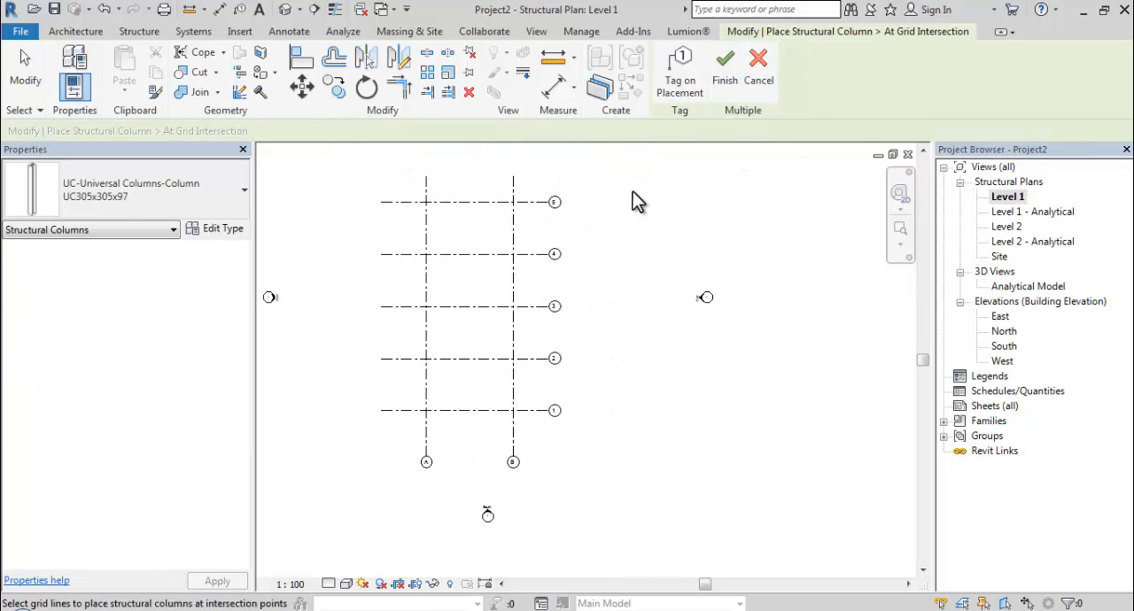
drag(610, 180, 362, 459)
Rotate all the columns at the grid intersections by 90 degrees and finish the multiple placement.
scroll(465, 241, up, 4)
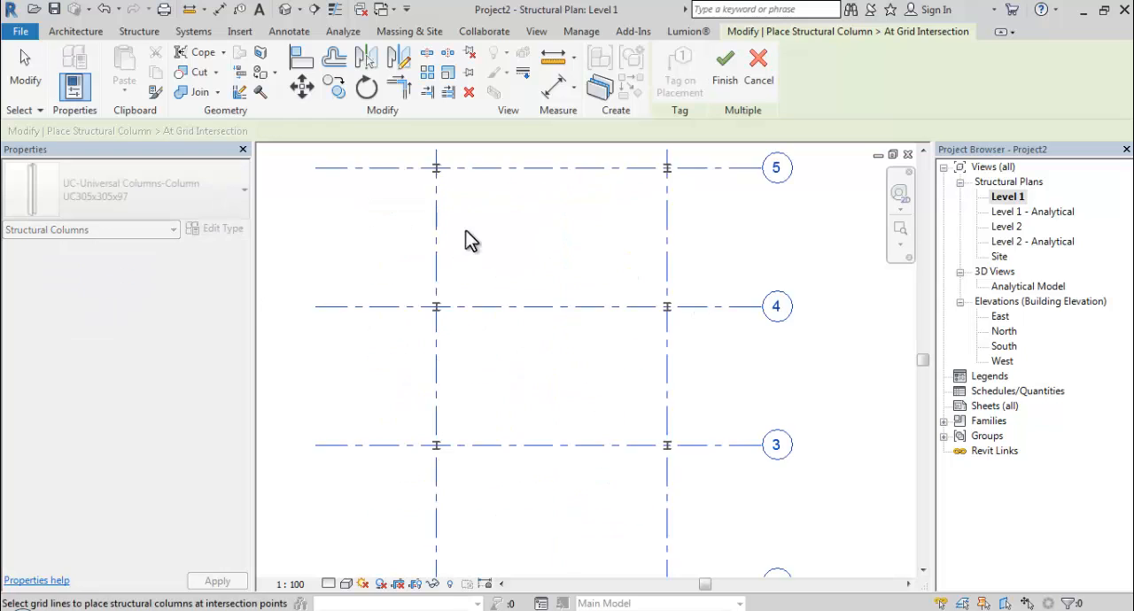
middle_drag(470, 241, 544, 319)
scroll(532, 266, up, 2)
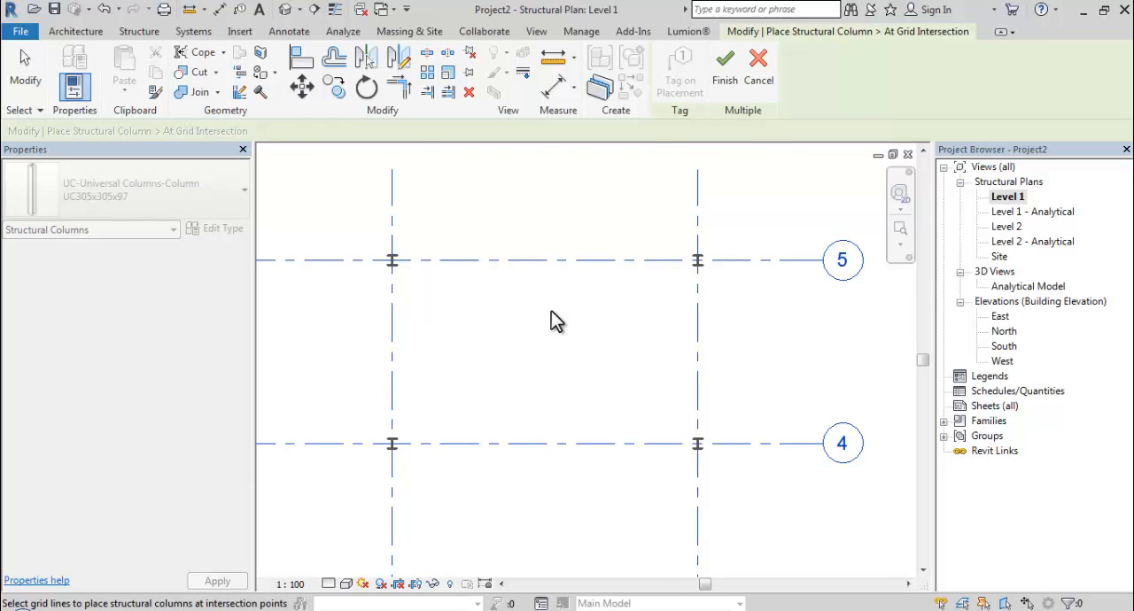
key(space)
scroll(547, 317, down, 1)
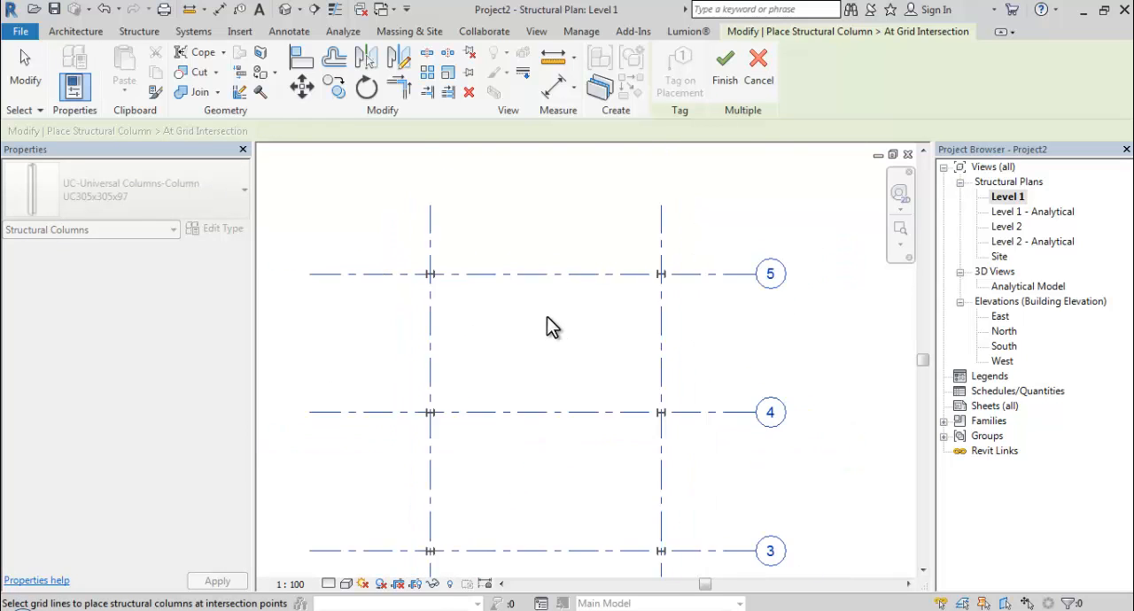
middle_drag(564, 308, 559, 230)
scroll(538, 266, down, 2)
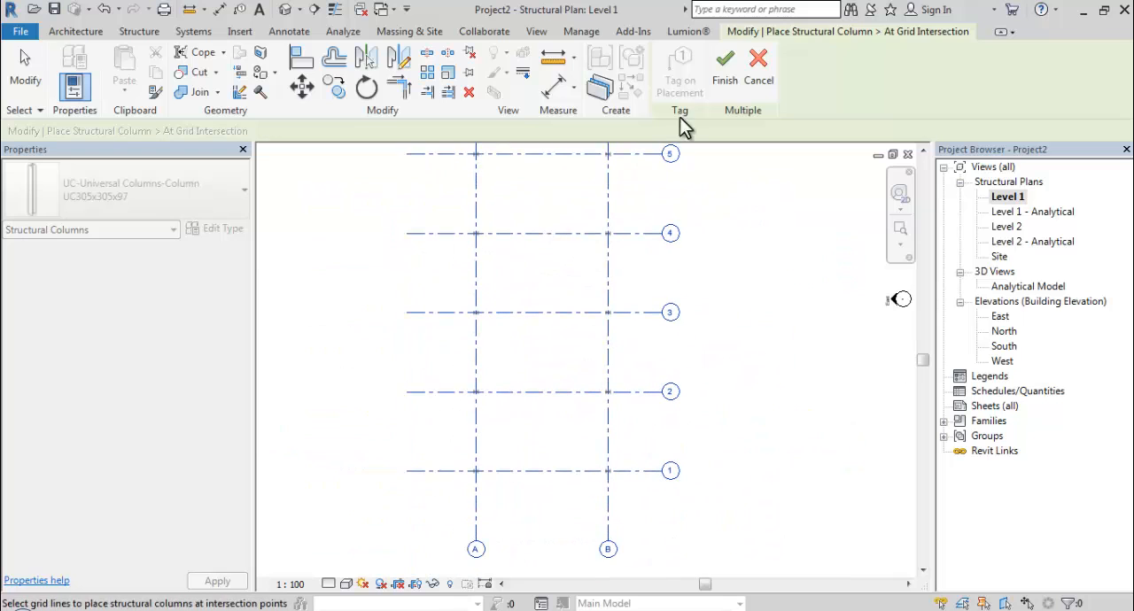
click(727, 89)
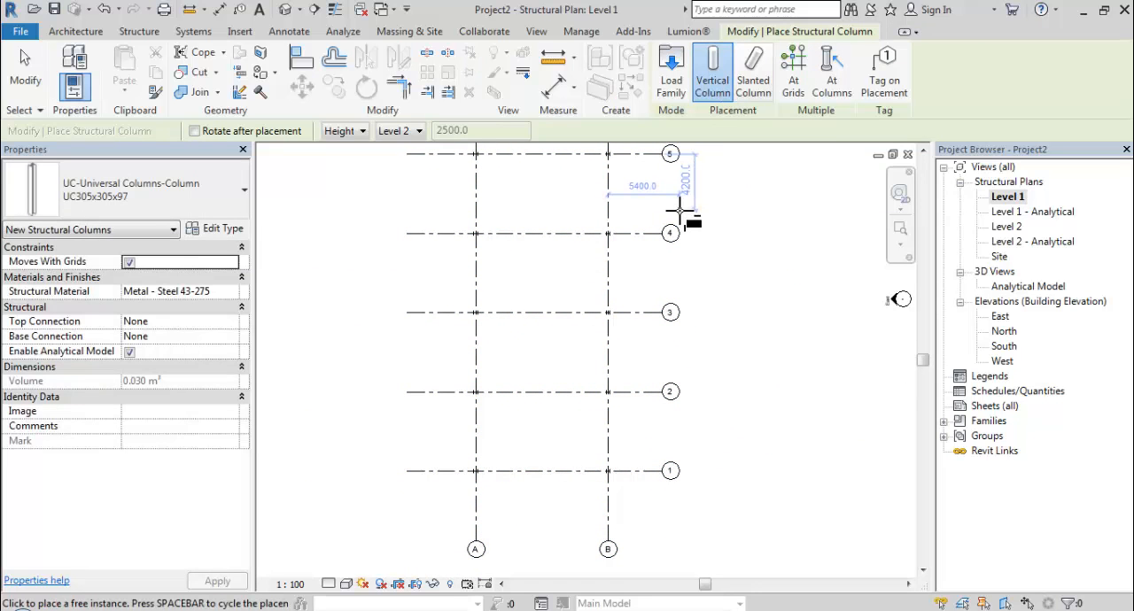
Inspect the placed columns in the Analytical Model view and the default 3D view, setting the latter's visual style to Shaded.
double_click(1016, 288)
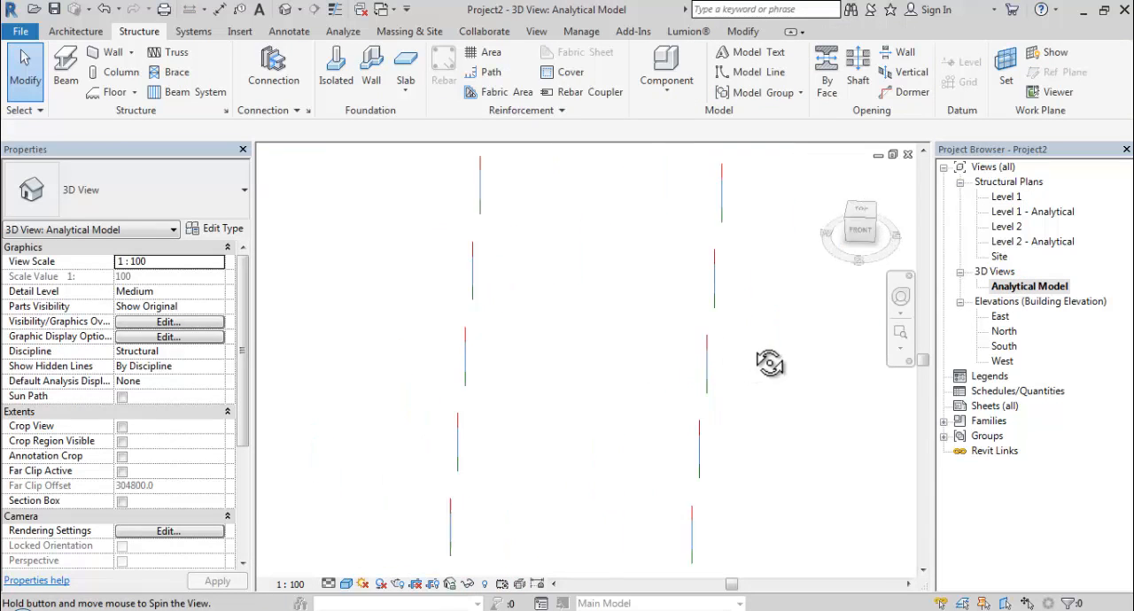
shift+middle_drag(770, 363, 836, 337)
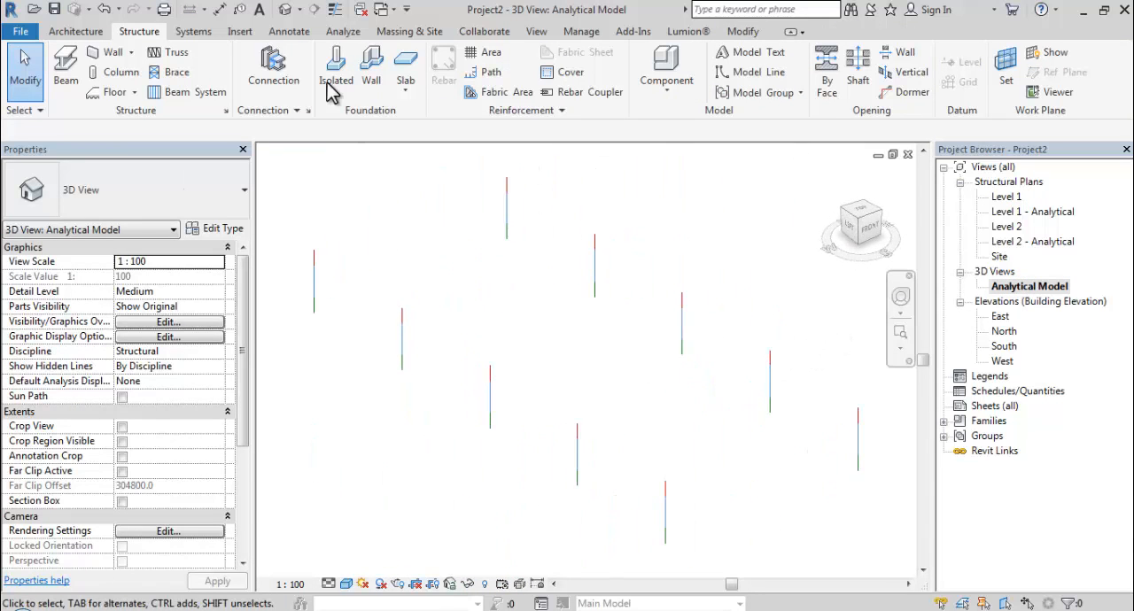
click(288, 12)
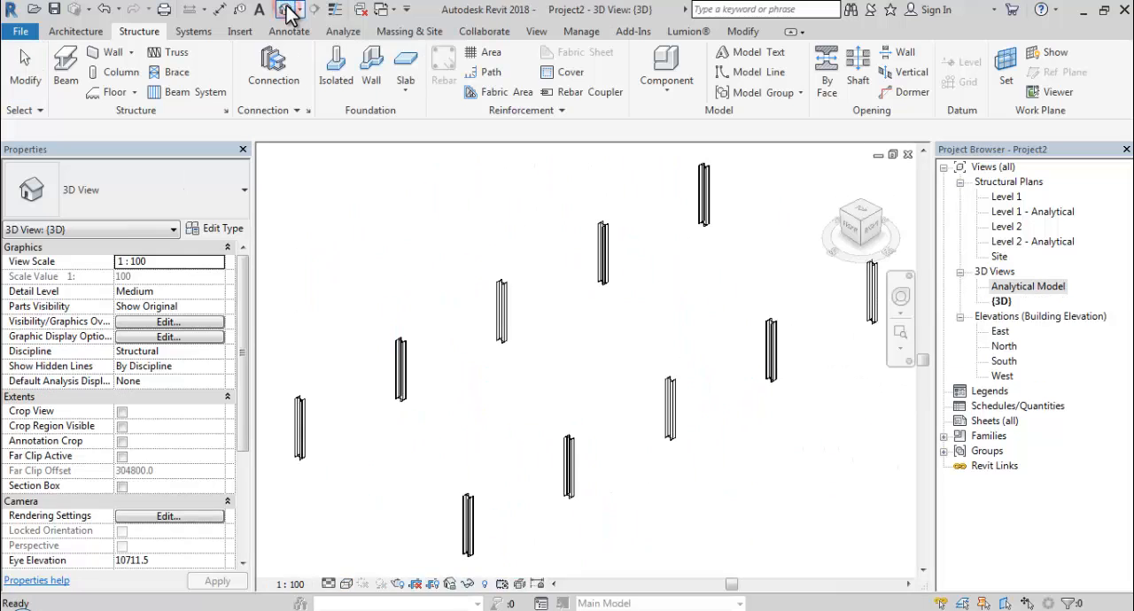
shift+middle_drag(656, 304, 718, 288)
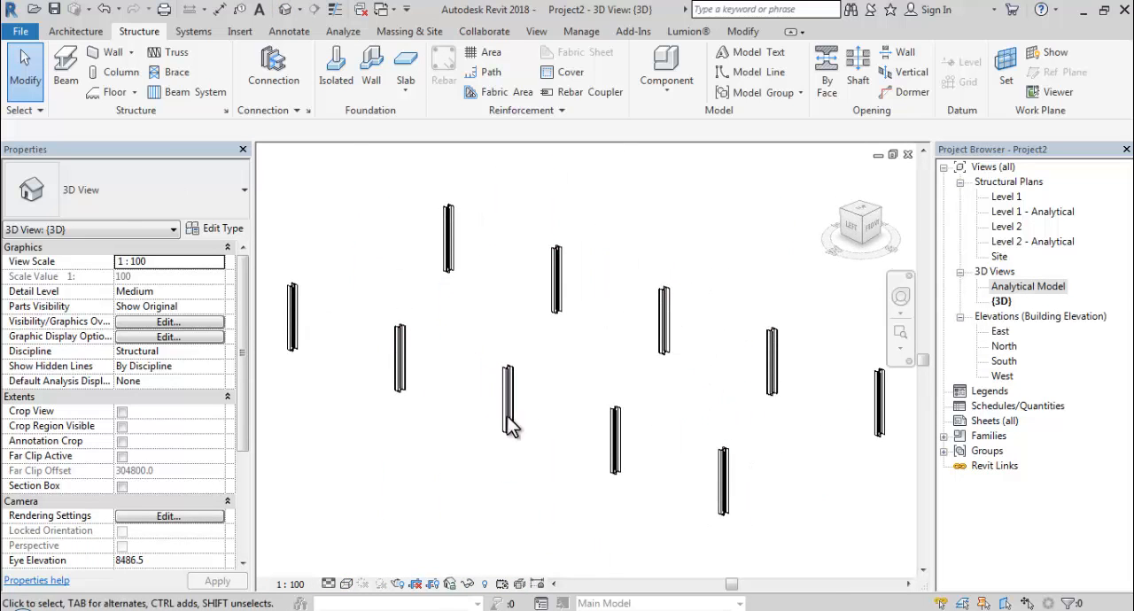
click(346, 584)
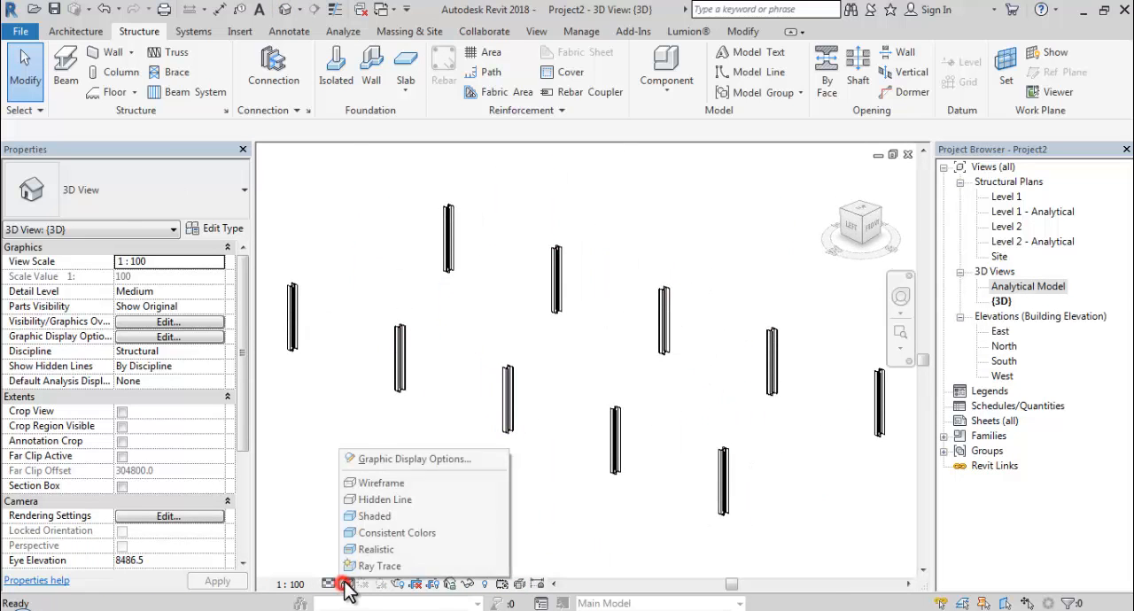
click(372, 519)
shift+middle_drag(517, 443, 292, 384)
Open the South elevation and set the elevation of Level 2 to 6000.
double_click(1001, 361)
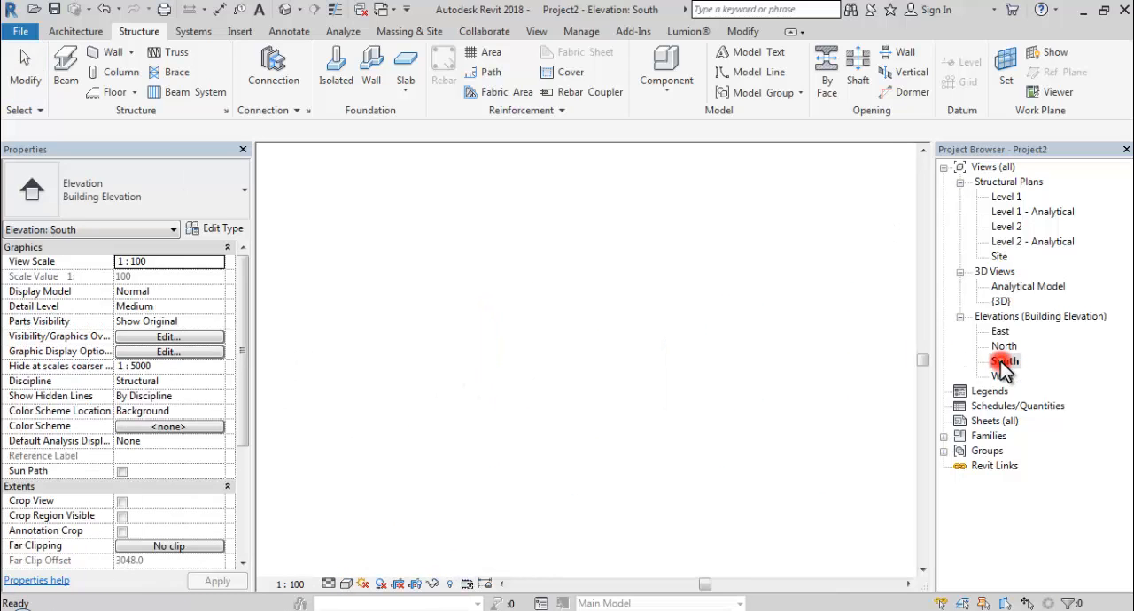
scroll(873, 377, up, 1)
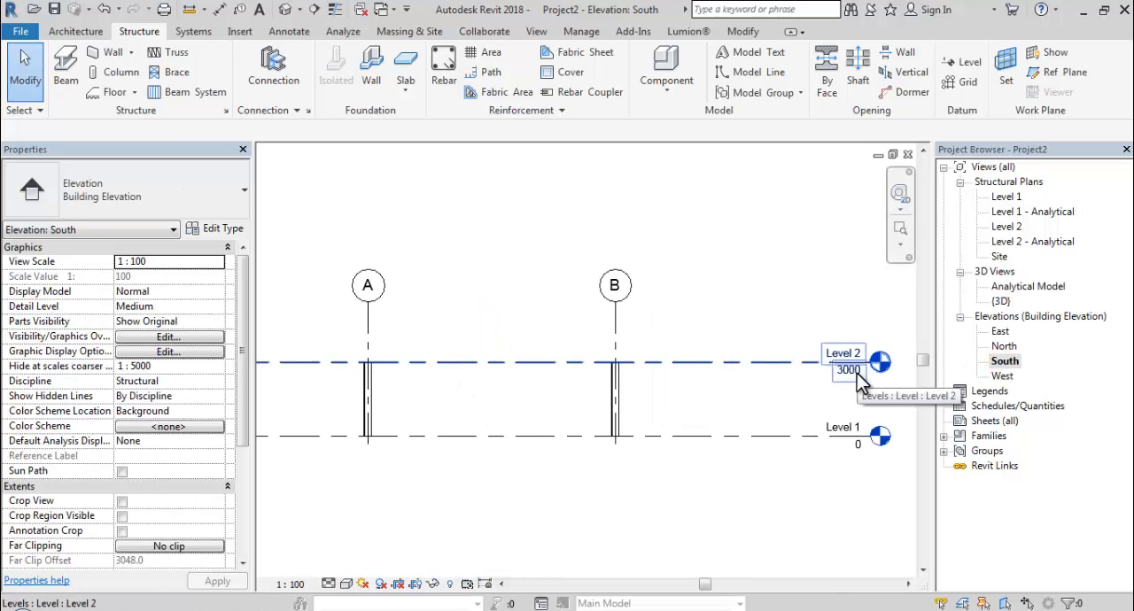
click(861, 379)
click(850, 373)
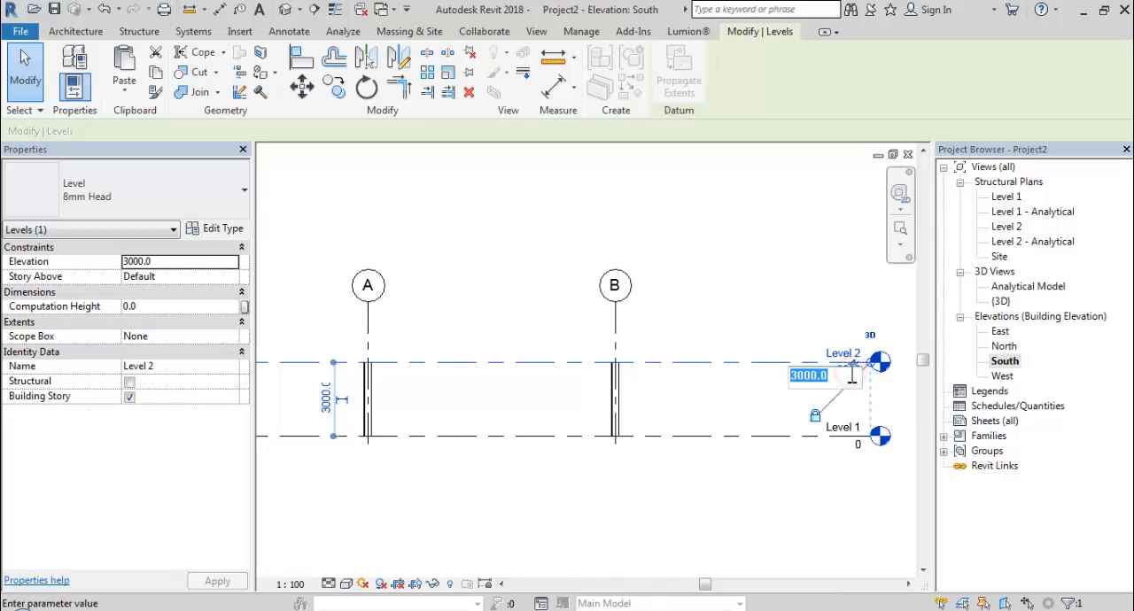
text(6)
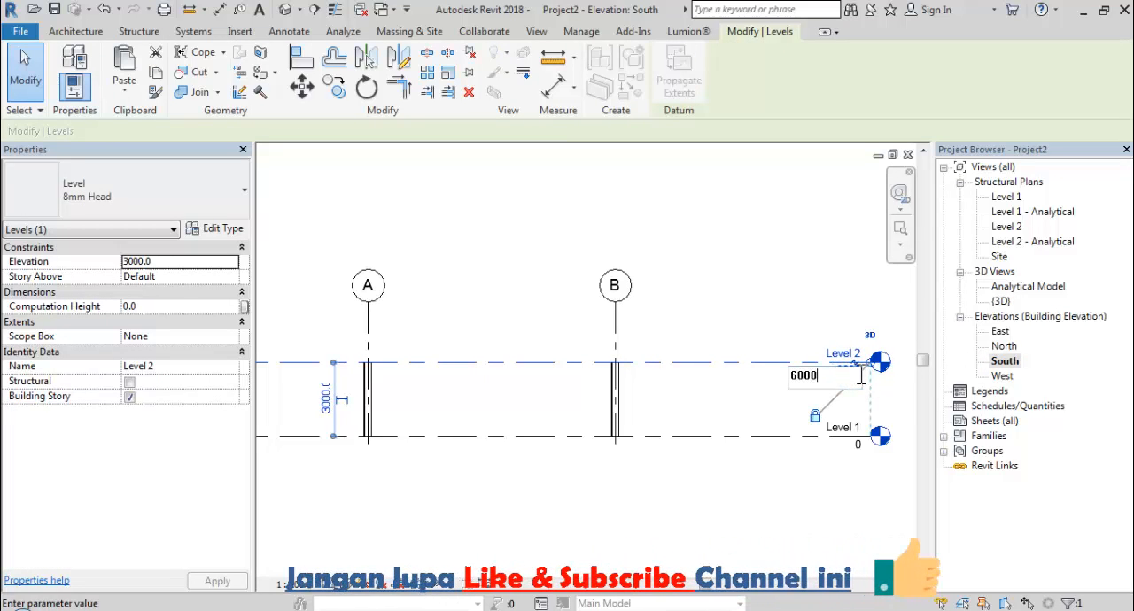
key(Return)
middle_drag(694, 370, 717, 420)
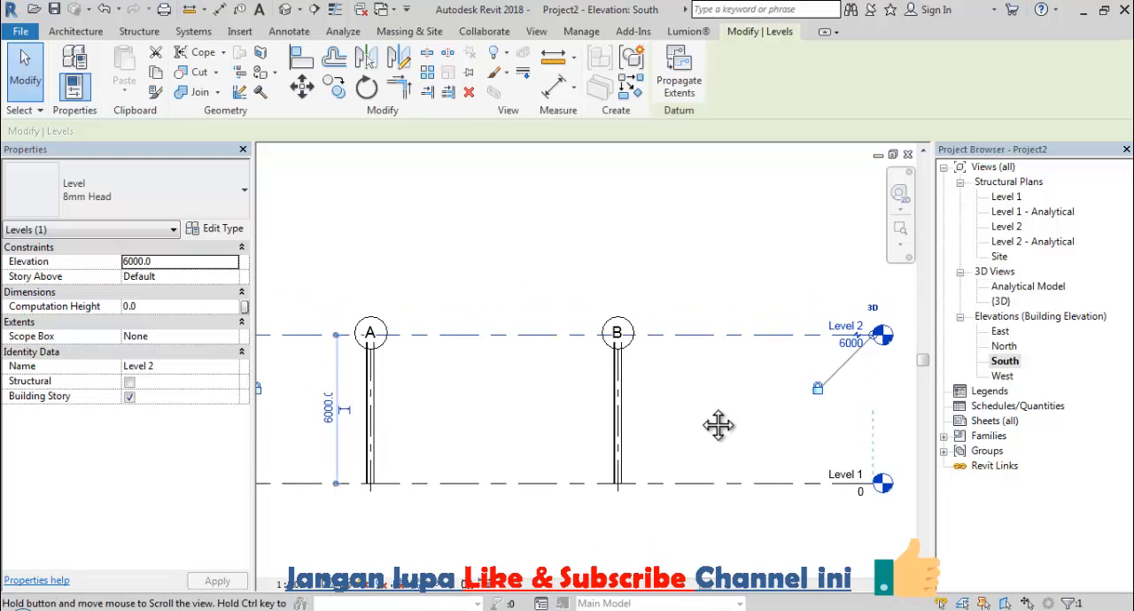
click(669, 358)
Extend grids A and B above Level 2 and further below Level 1 in the South elevation.
click(619, 349)
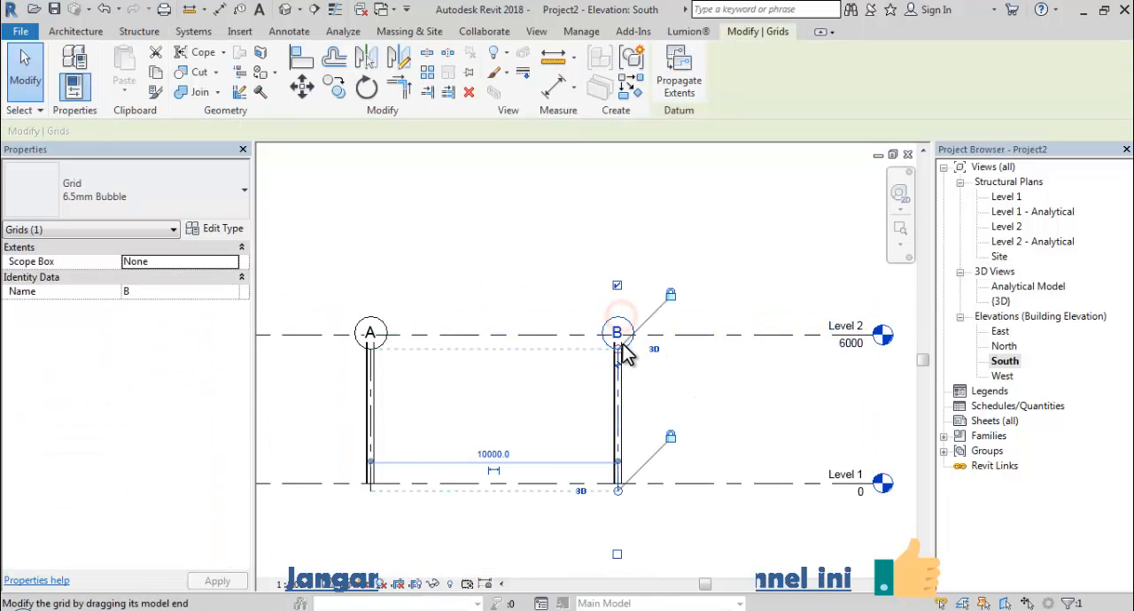
drag(623, 352, 625, 248)
middle_drag(657, 319, 696, 269)
scroll(696, 268, down, 1)
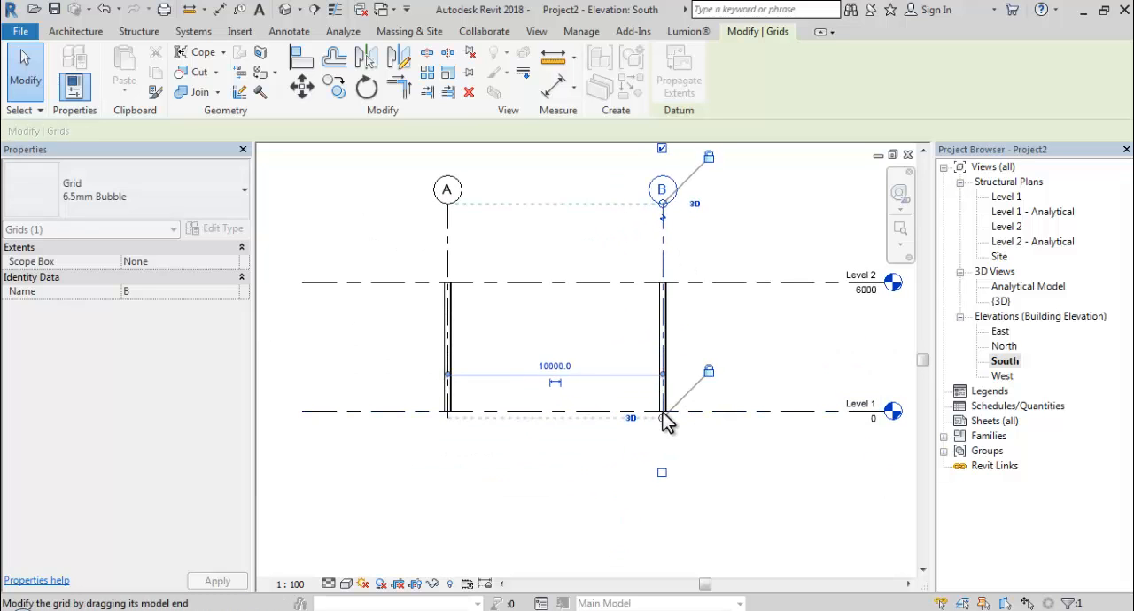
drag(665, 417, 680, 458)
scroll(688, 446, down, 1)
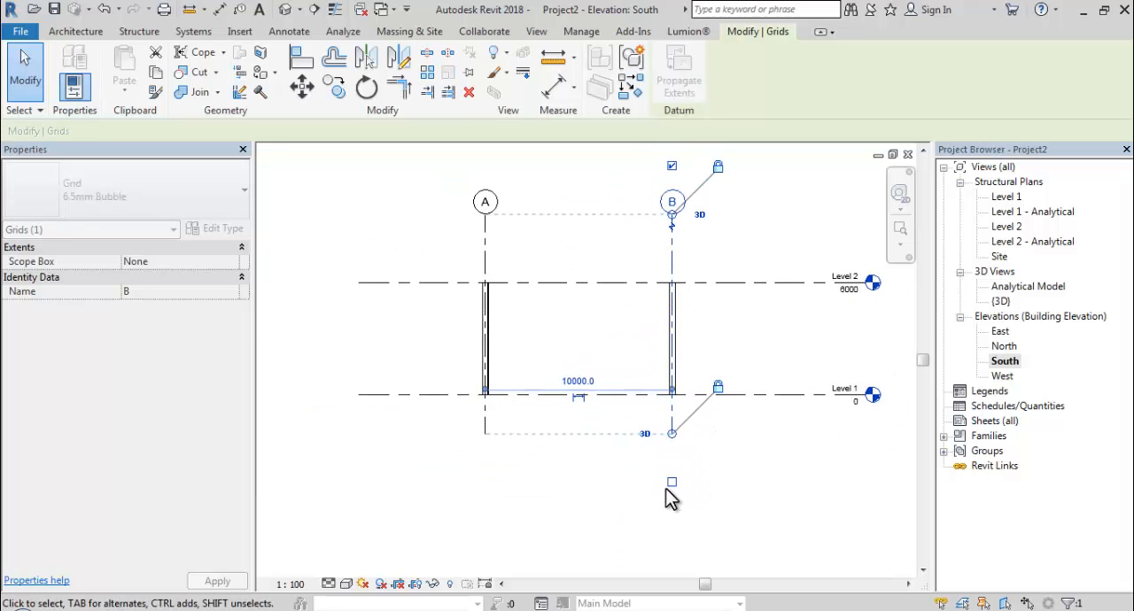
Show the bubbles of grids A and B at their lower ends and hide the upper ones.
click(672, 482)
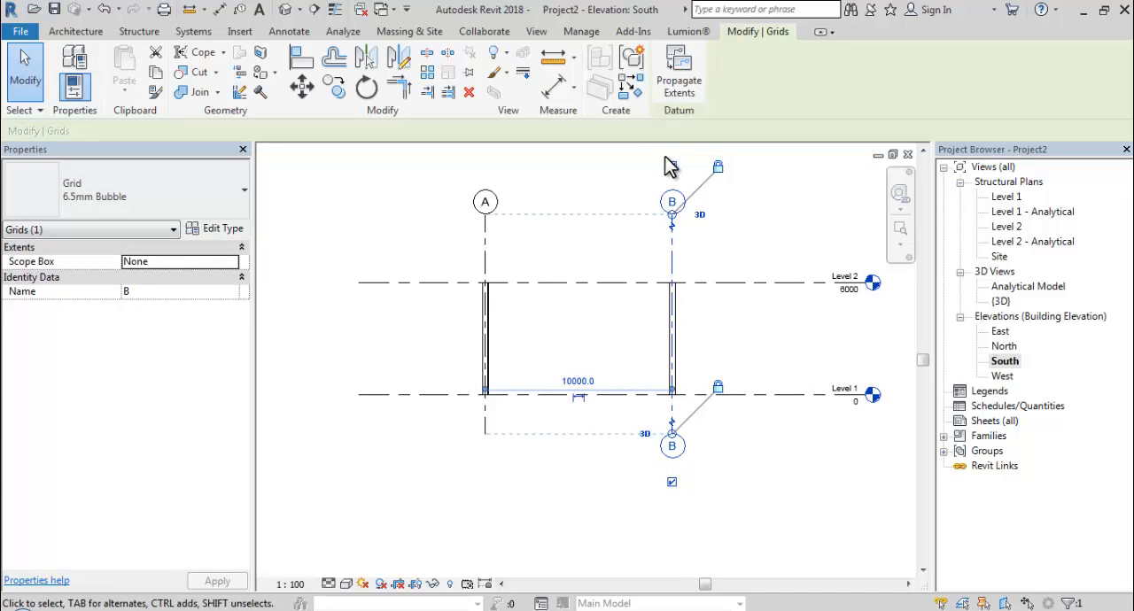
click(485, 236)
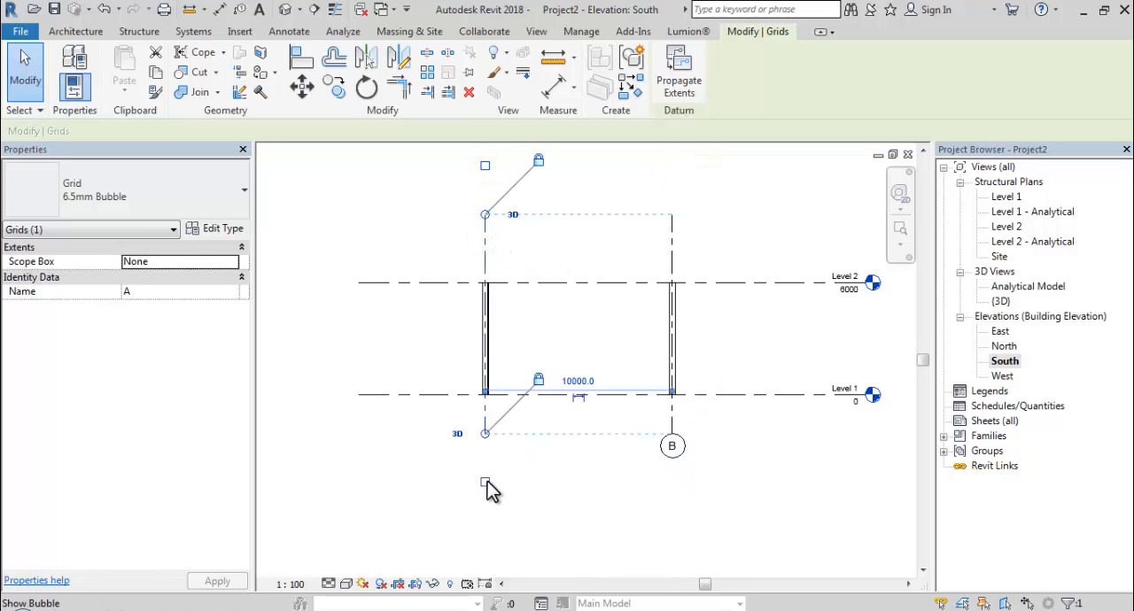
click(588, 345)
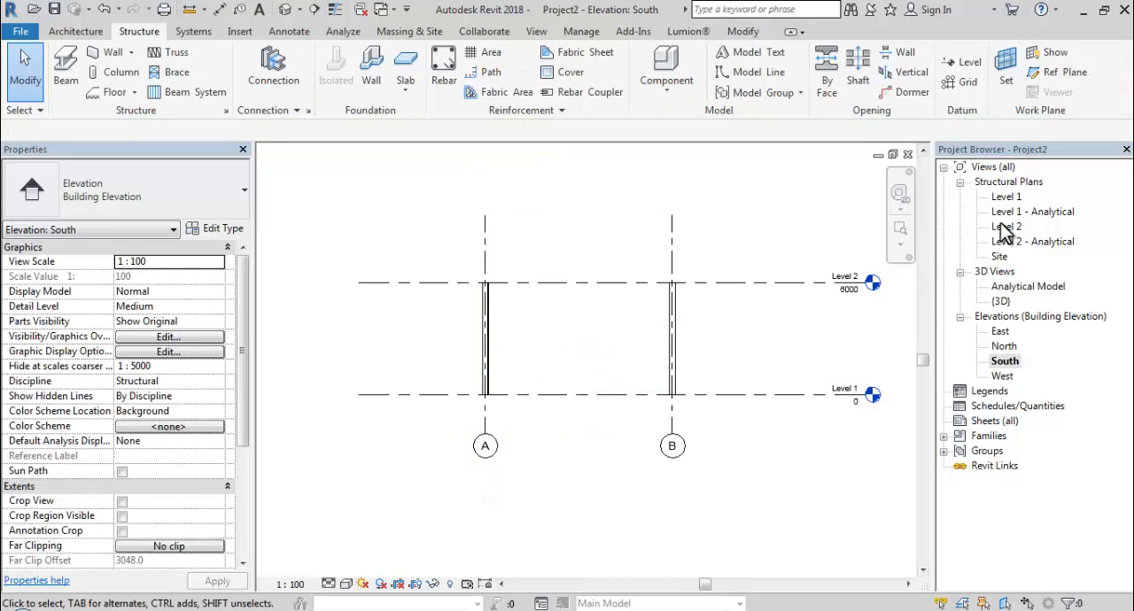
Draw a new level about 1700 mm below Level 1, aligned with the ends of the existing levels.
click(970, 63)
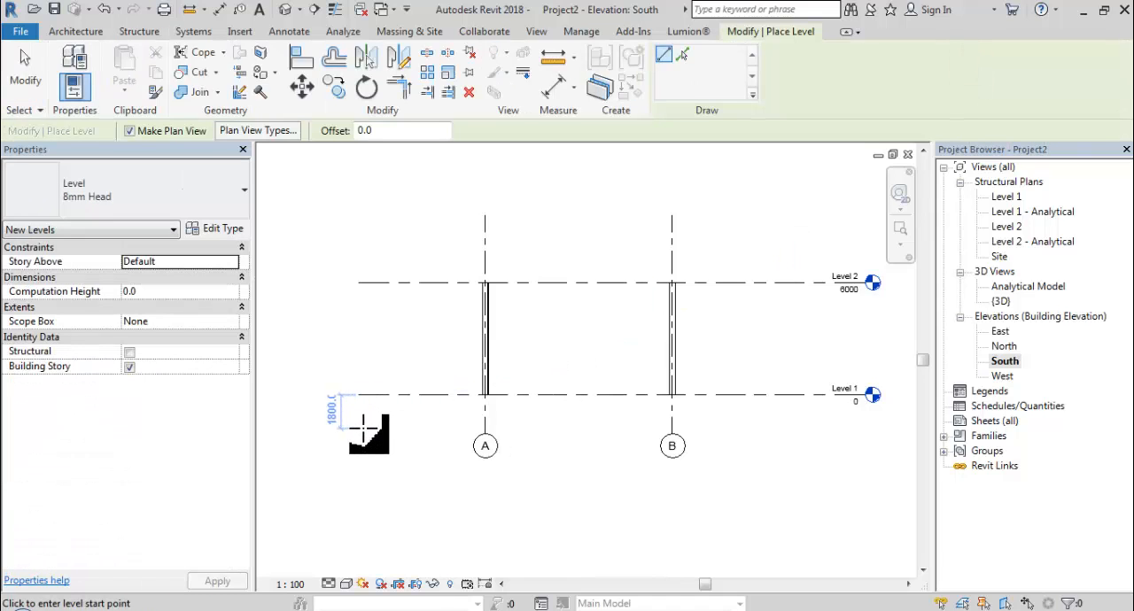
click(360, 426)
click(867, 428)
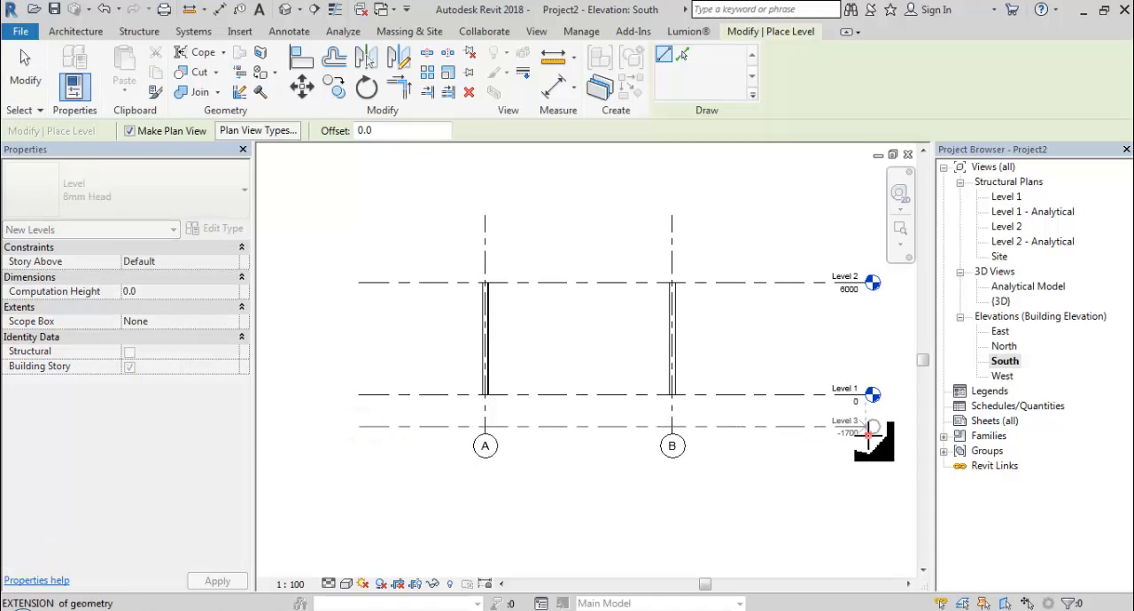
Rename the new level as Pondasi and rename its corresponding views too.
scroll(873, 427, up, 6)
click(666, 405)
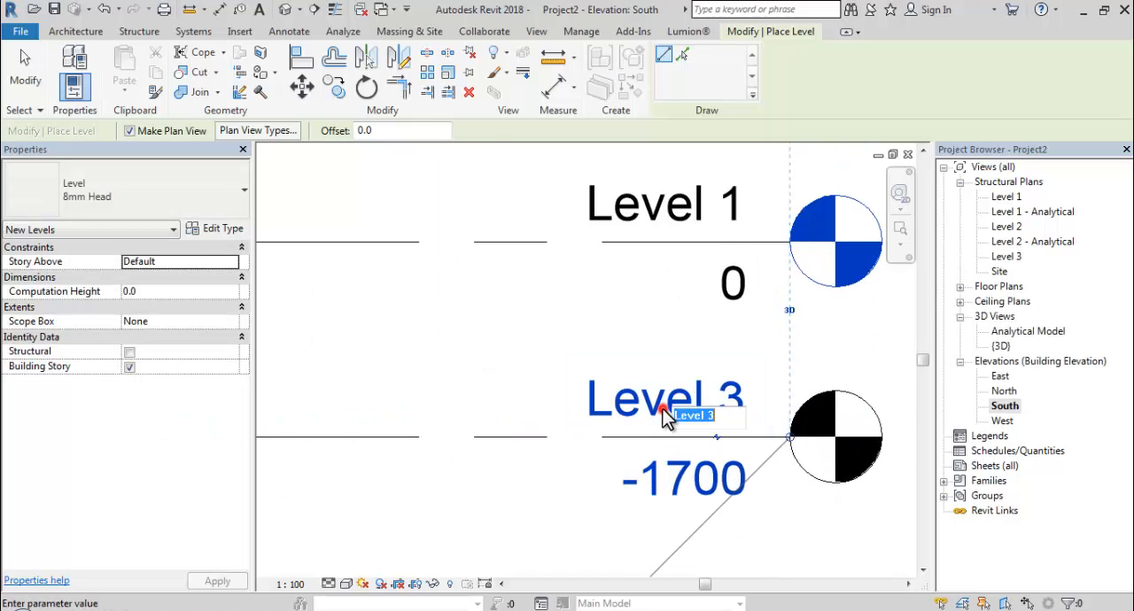
text(fonda)
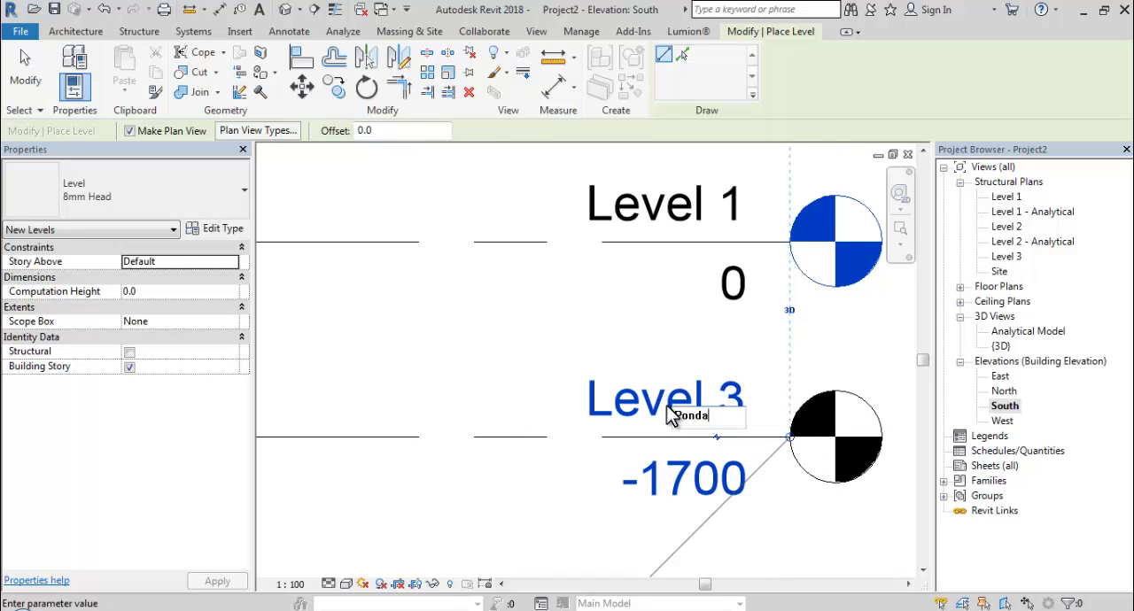
text(si)
key(Return)
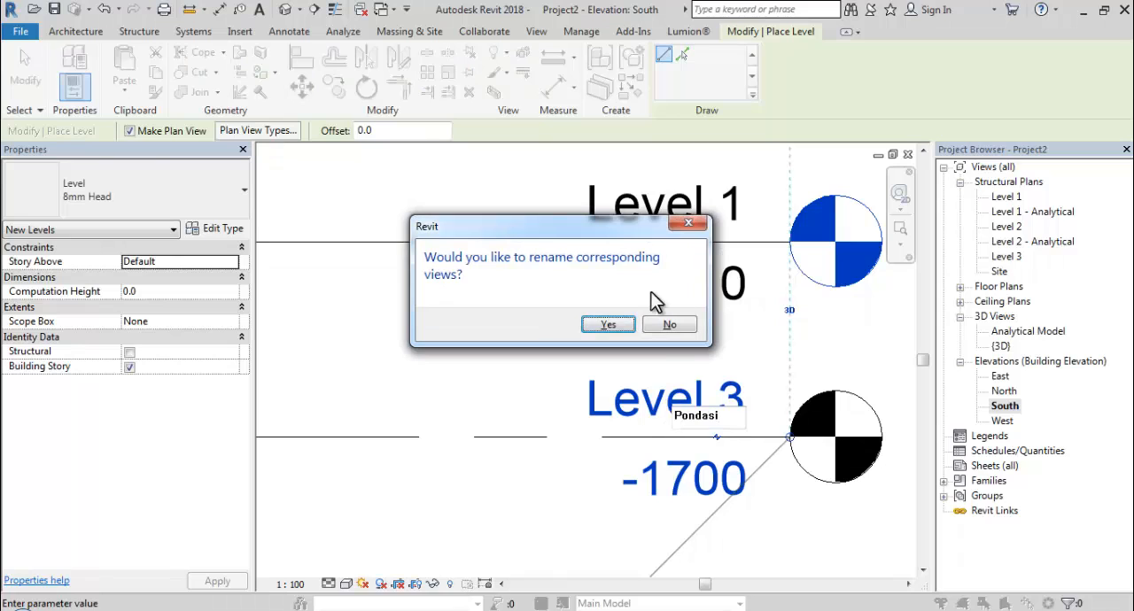
click(608, 324)
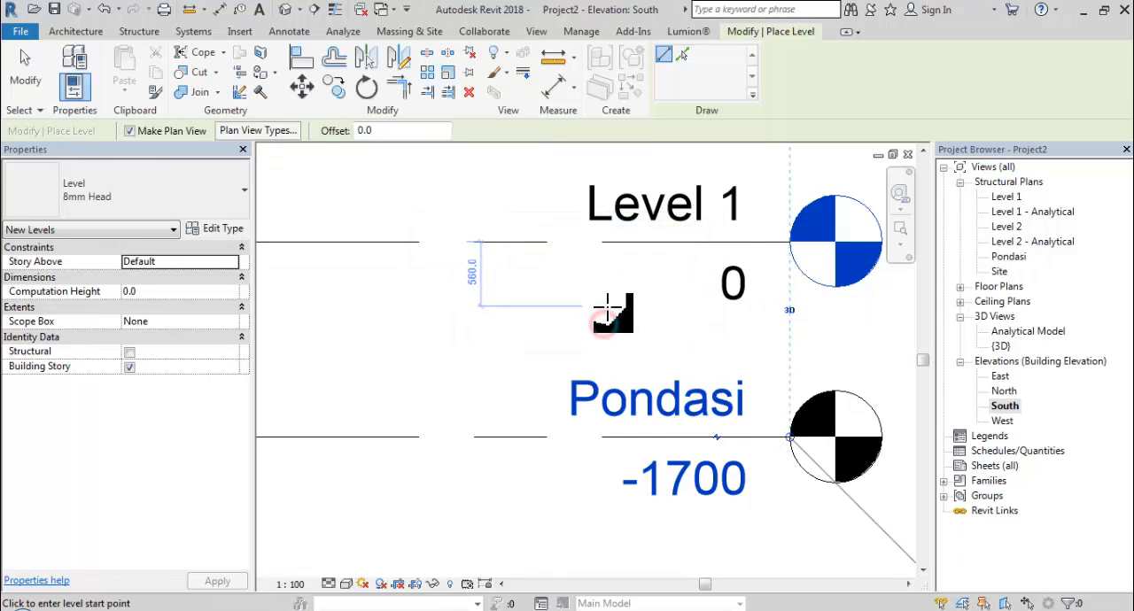
Set the Pondasi level's elevation to -1500 and finish placing levels.
click(703, 488)
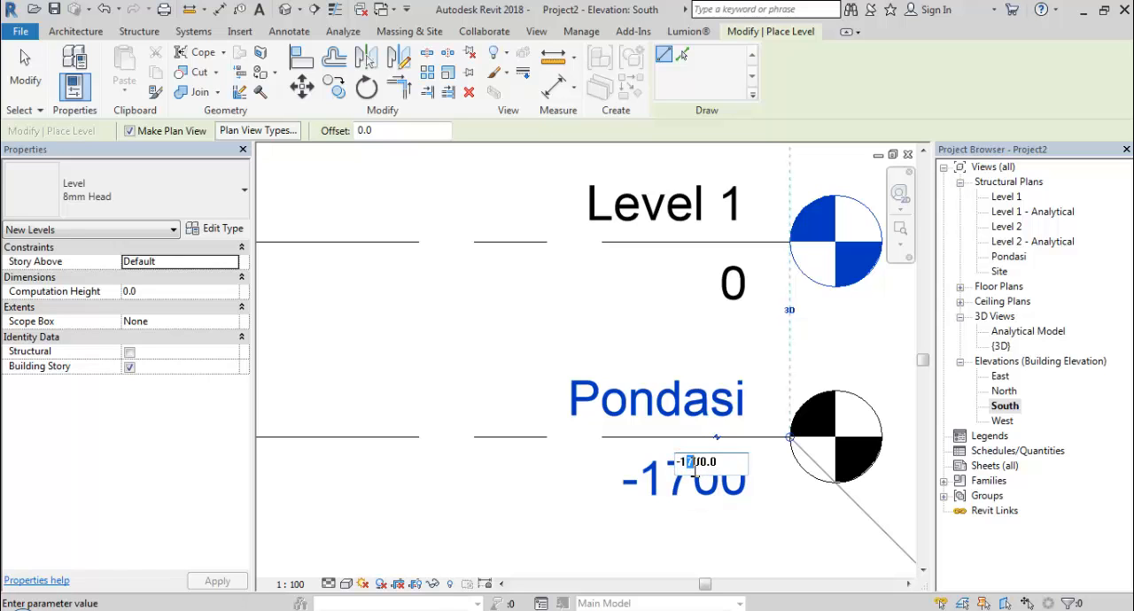
click(737, 494)
scroll(759, 474, down, 6)
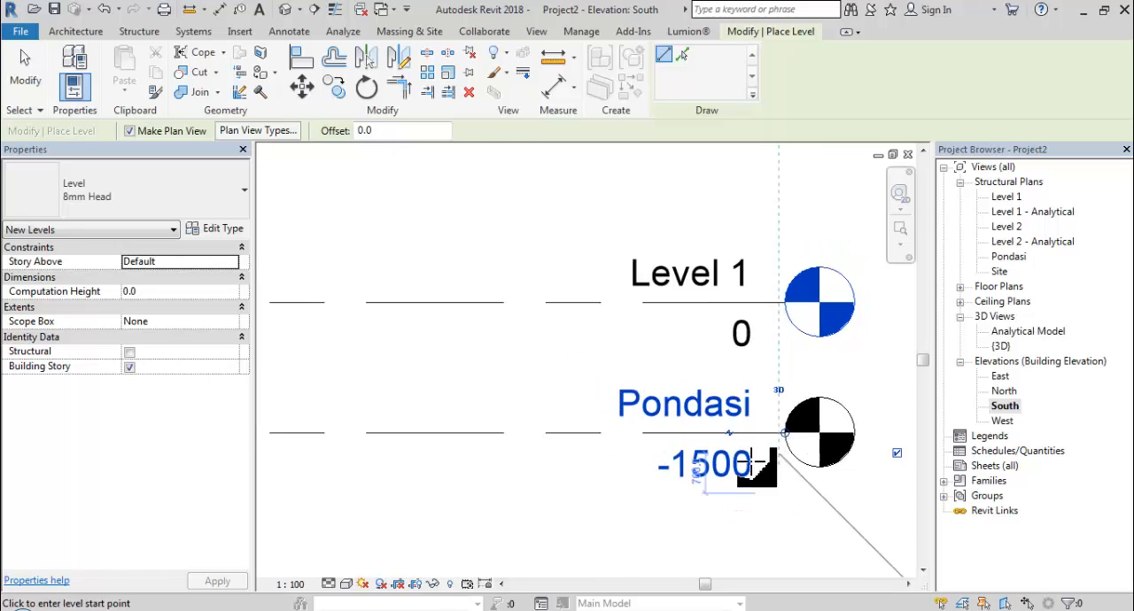
middle_drag(763, 459, 779, 481)
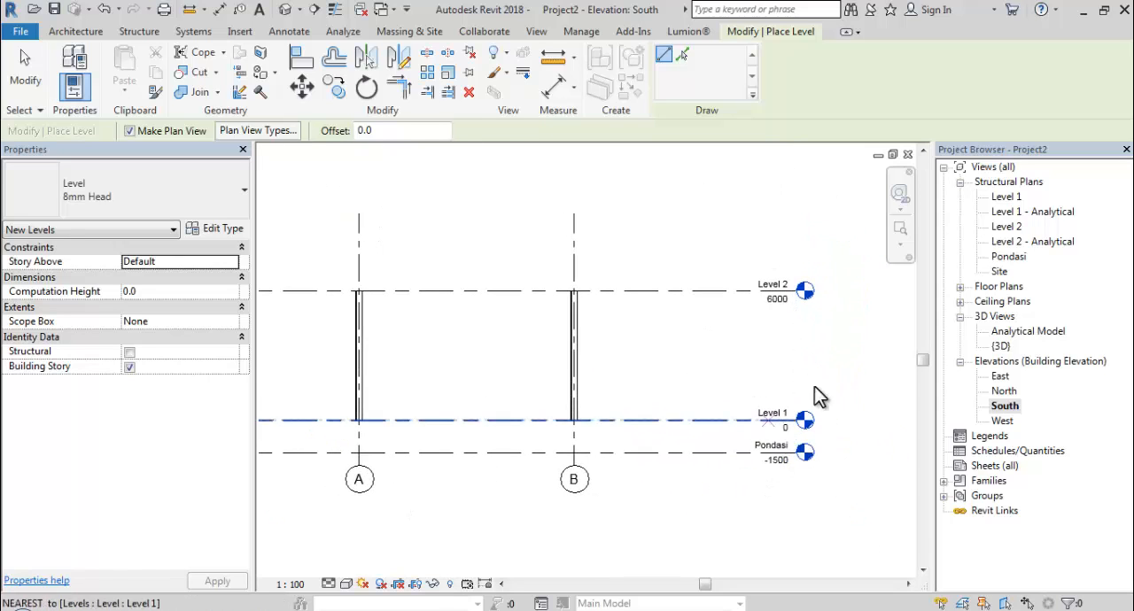
key(Escape)
key(Escape)
Check which grids appear in the Pondasi structural plan and review the grids in the South elevation.
double_click(1006, 259)
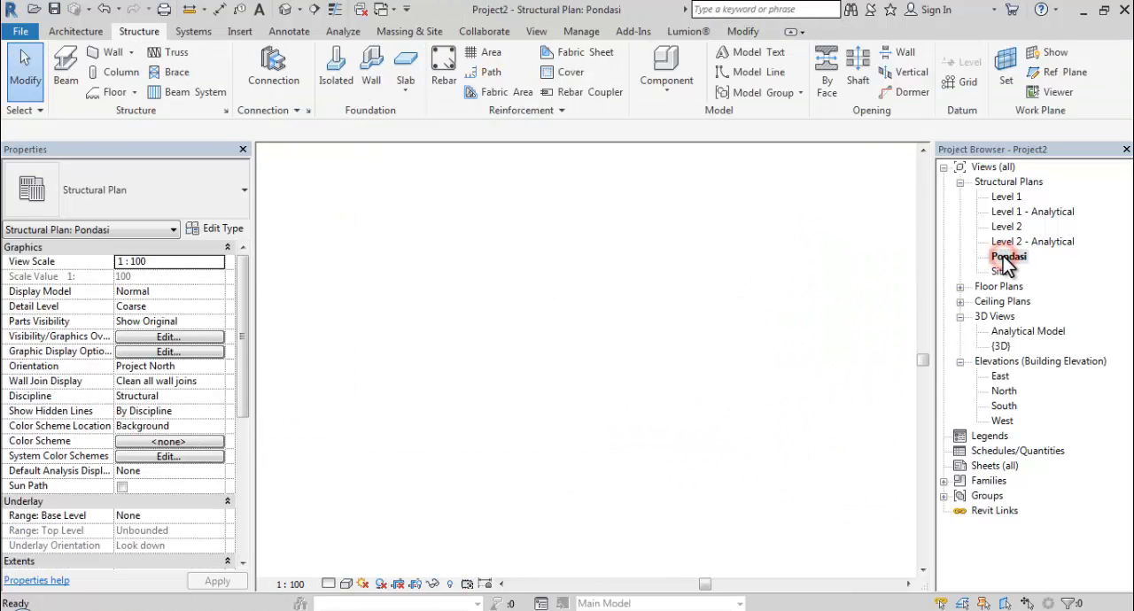
middle_drag(745, 347, 743, 345)
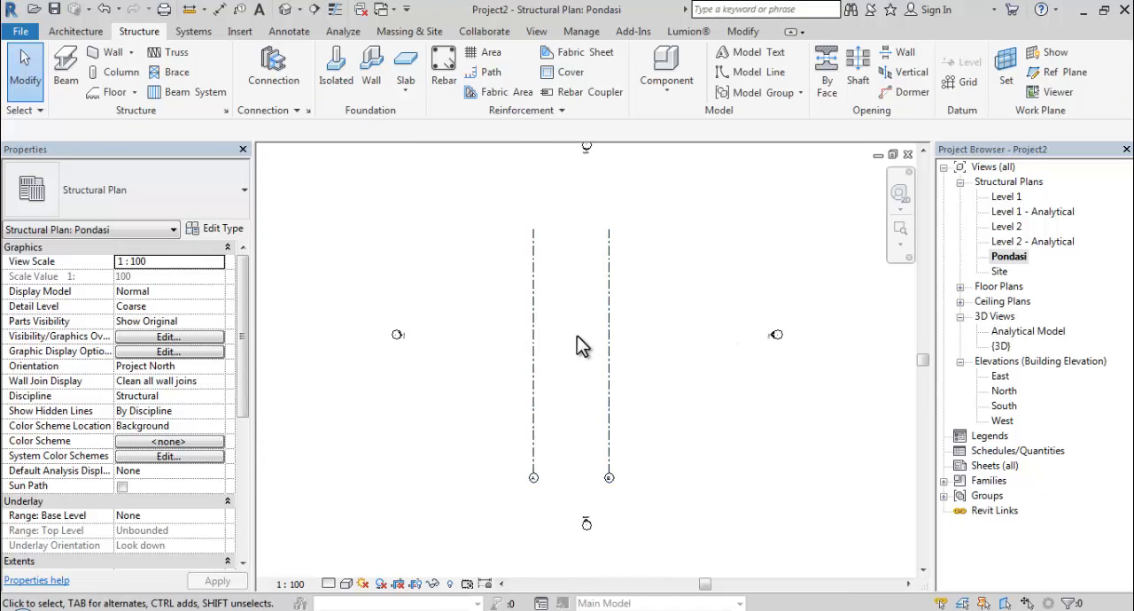
double_click(1005, 405)
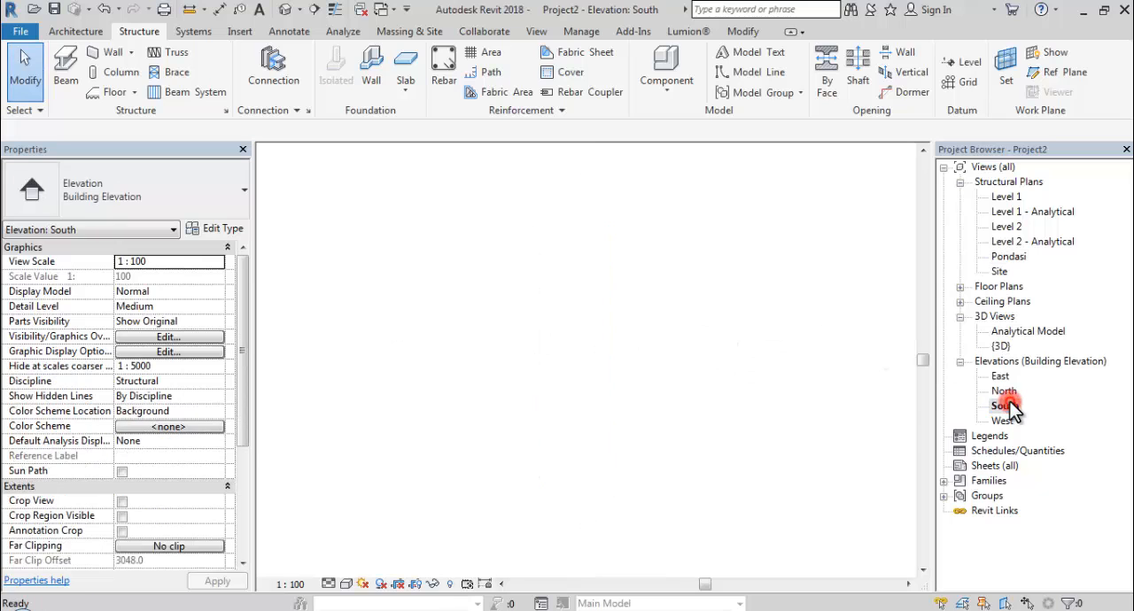
middle_drag(610, 377, 677, 345)
scroll(681, 343, down, 1)
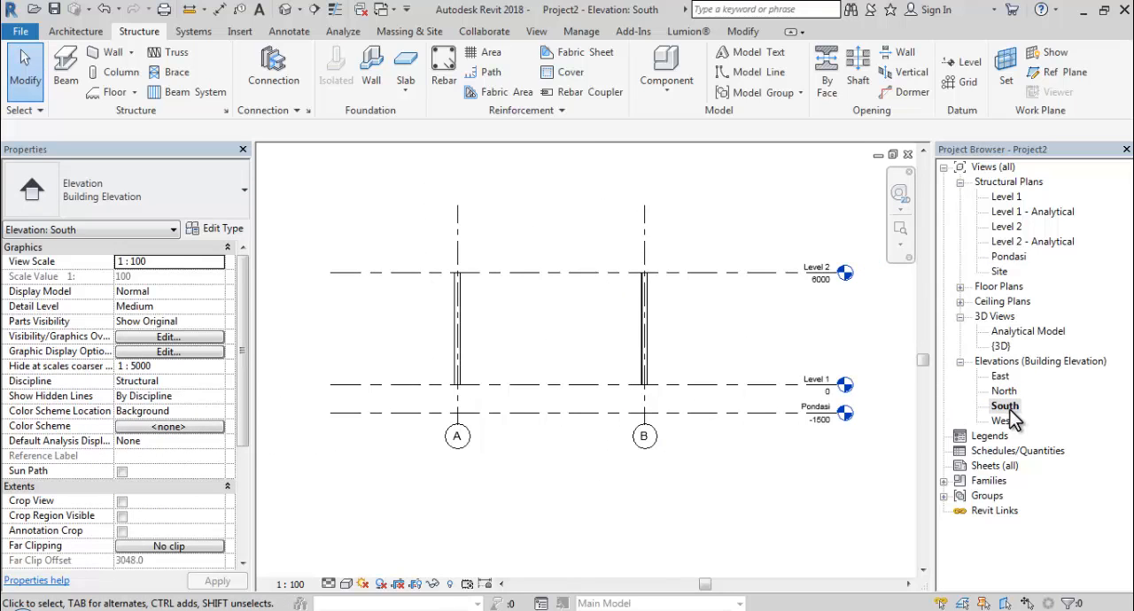
Open the West elevation and extend grids 1 to 5 above Level 2 and below the Pondasi level.
double_click(1001, 421)
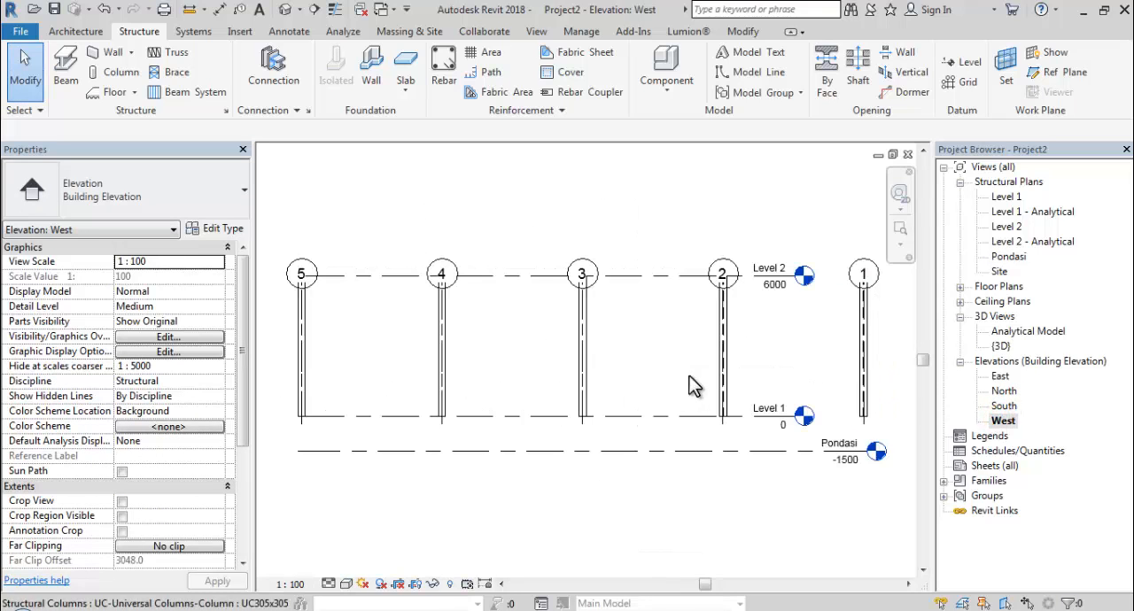
click(584, 266)
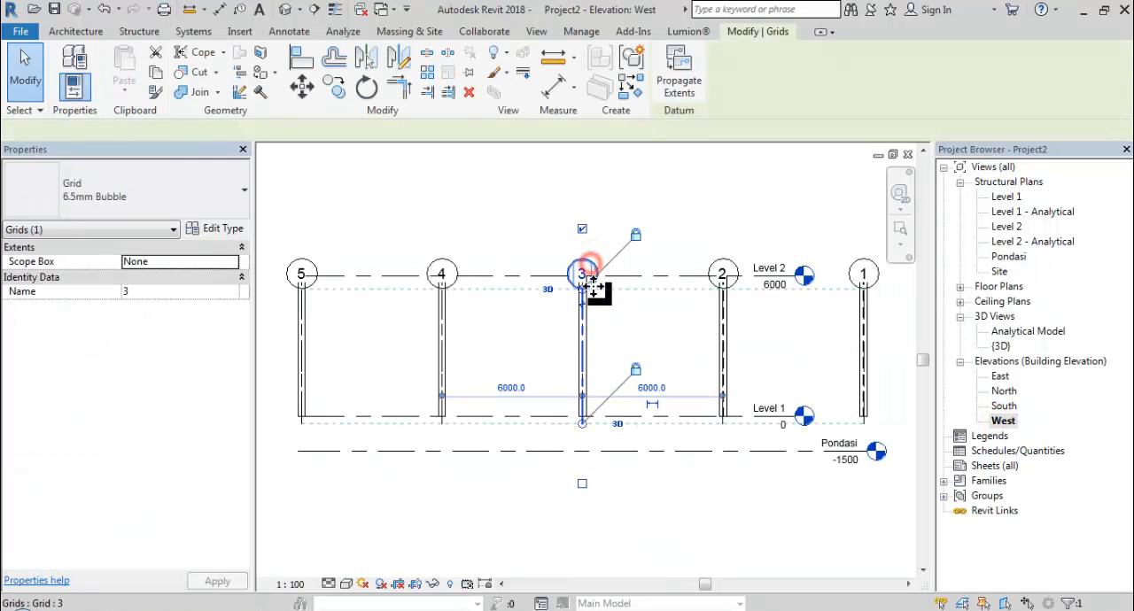
drag(588, 256, 588, 211)
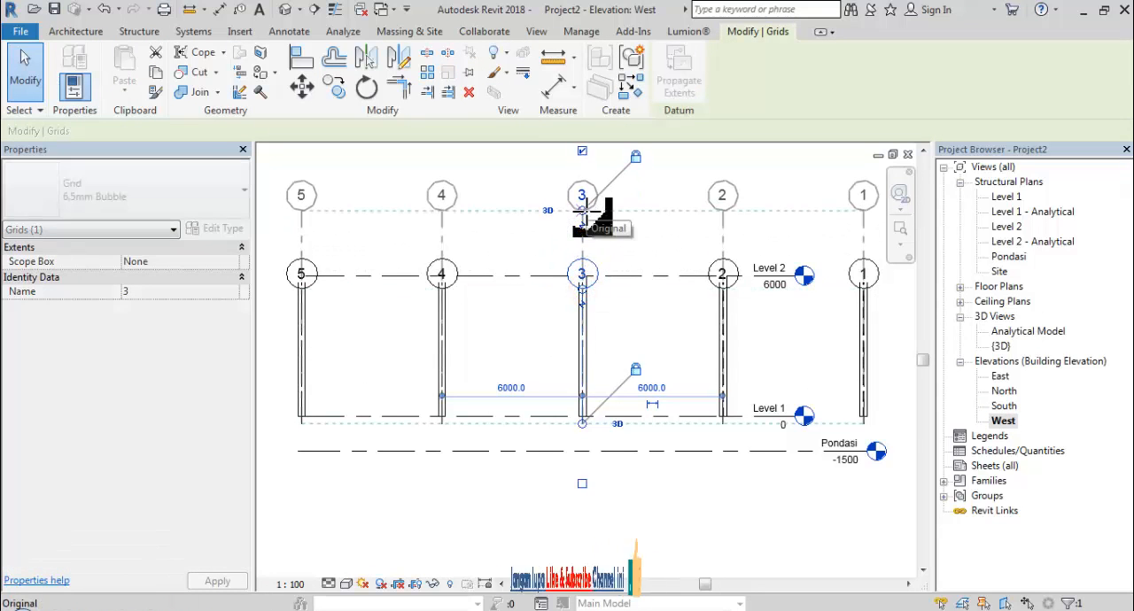
middle_drag(581, 348, 585, 312)
scroll(586, 311, down, 1)
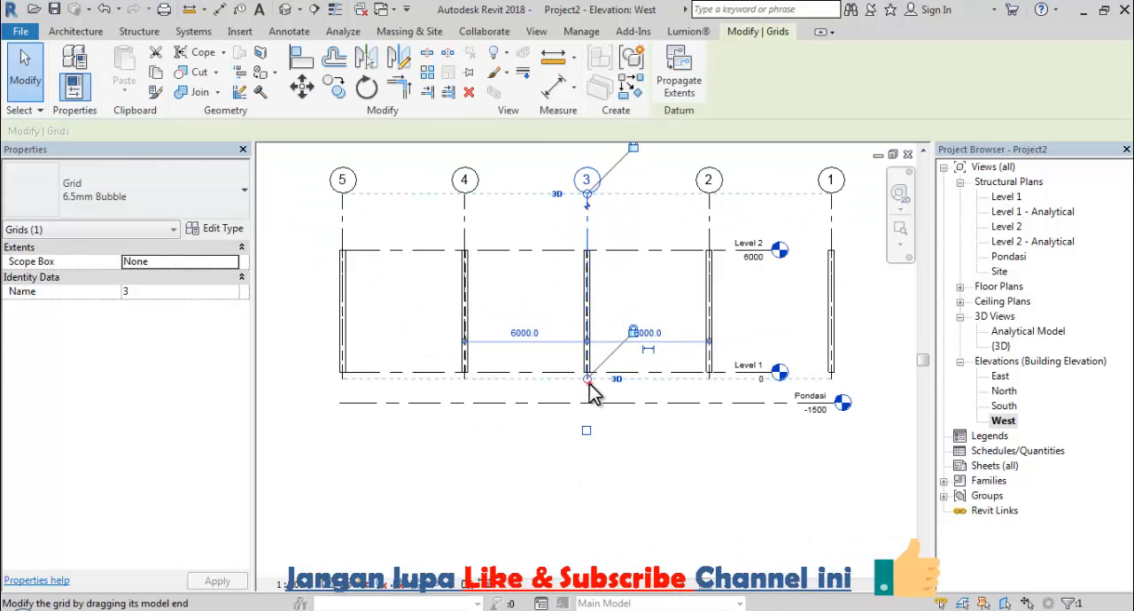
drag(587, 380, 610, 457)
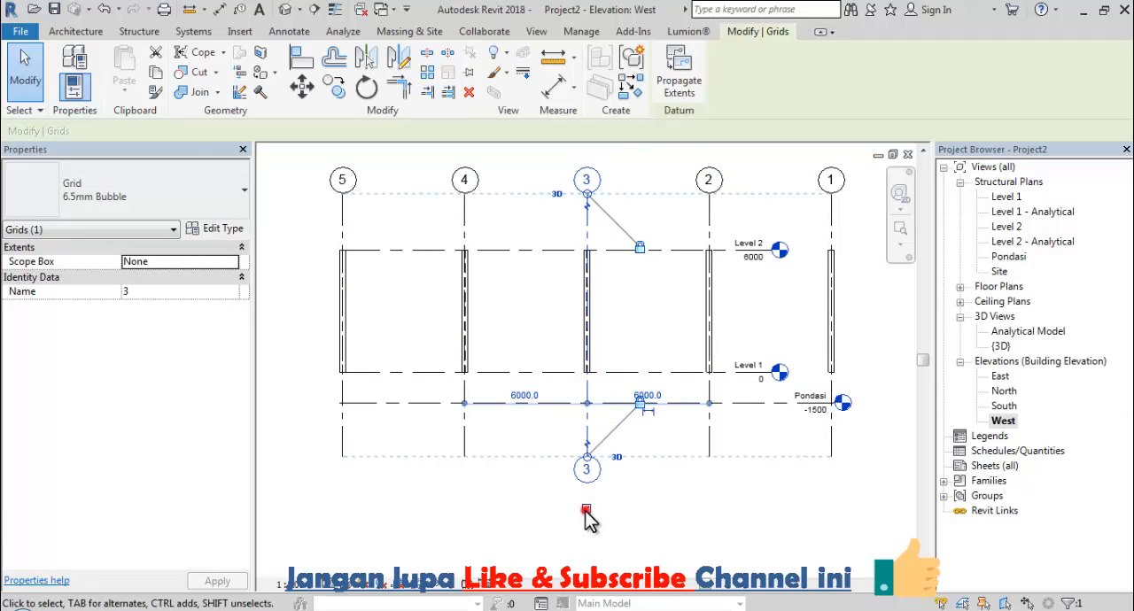
Show grid 3's bubble at its lower end and hide the one at its upper end.
click(586, 509)
mouse_move(583, 199)
middle_down()
mouse_move(587, 273)
mouse_move(600, 254)
mouse_move(584, 220)
middle_up()
click(591, 217)
scroll(593, 246, down, 1)
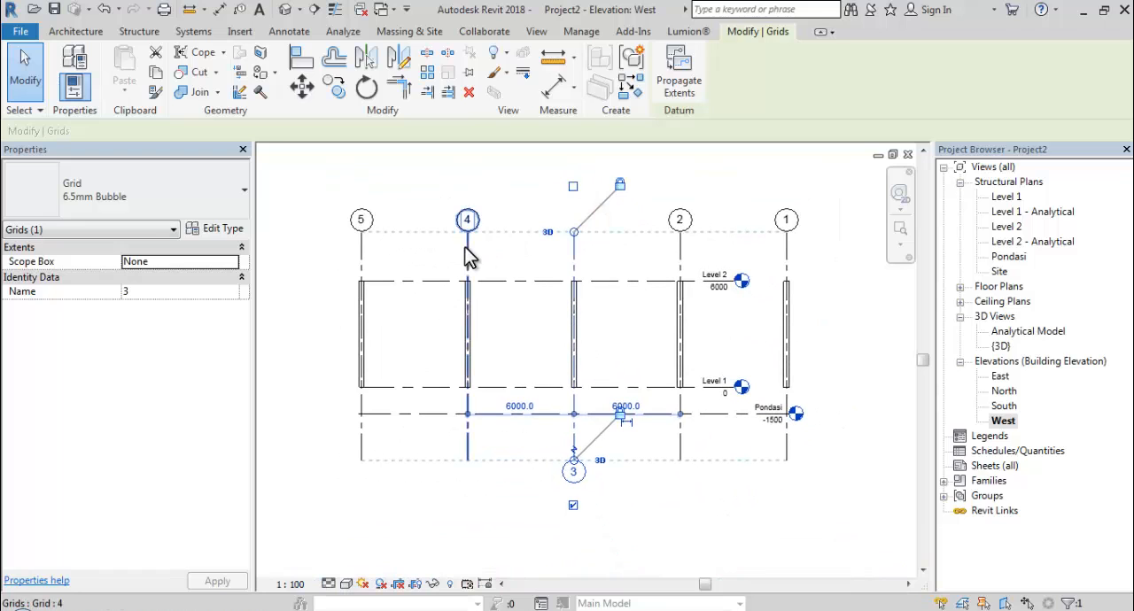
Move the bubbles of grids 4 and 5 from their upper ends to their lower ends.
click(467, 247)
click(466, 188)
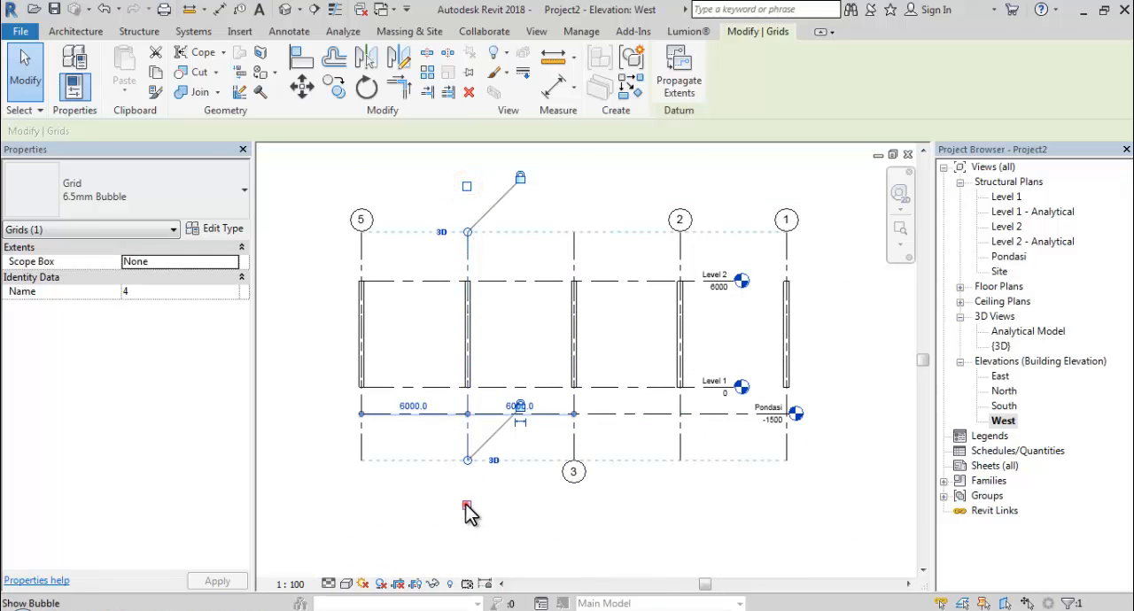
click(467, 505)
click(361, 436)
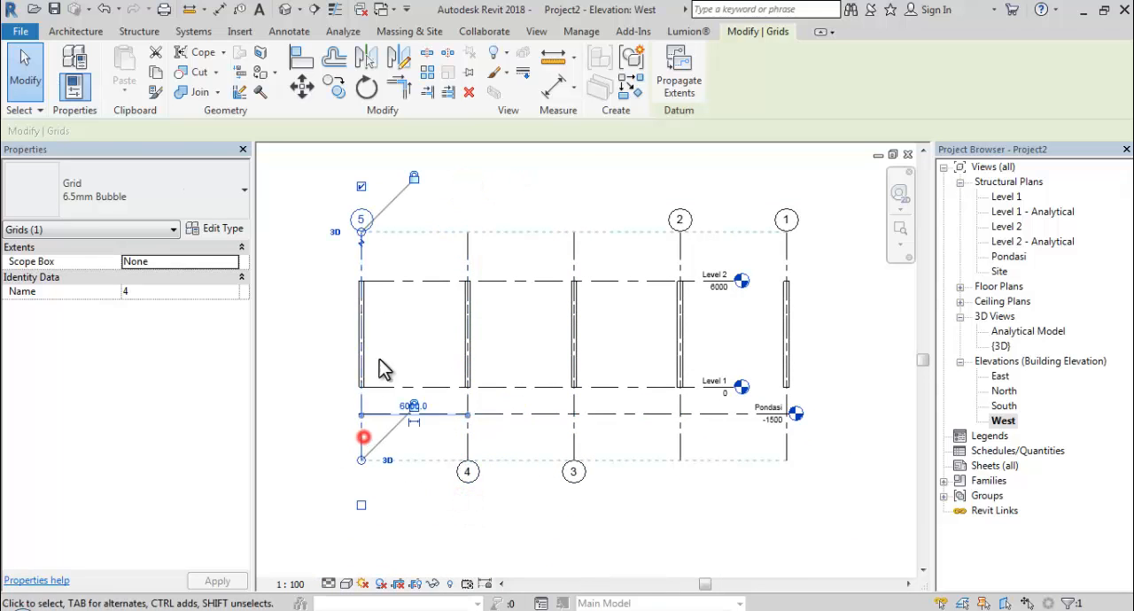
click(361, 188)
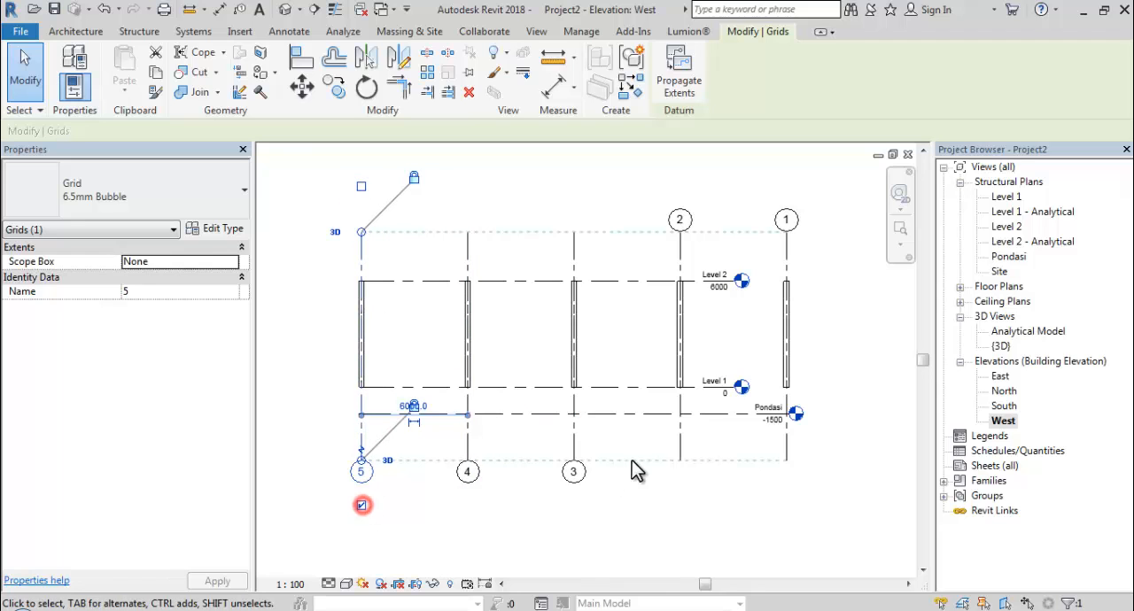
Move the bubbles of grids 2 and 1 from their upper ends to their lower ends.
click(680, 425)
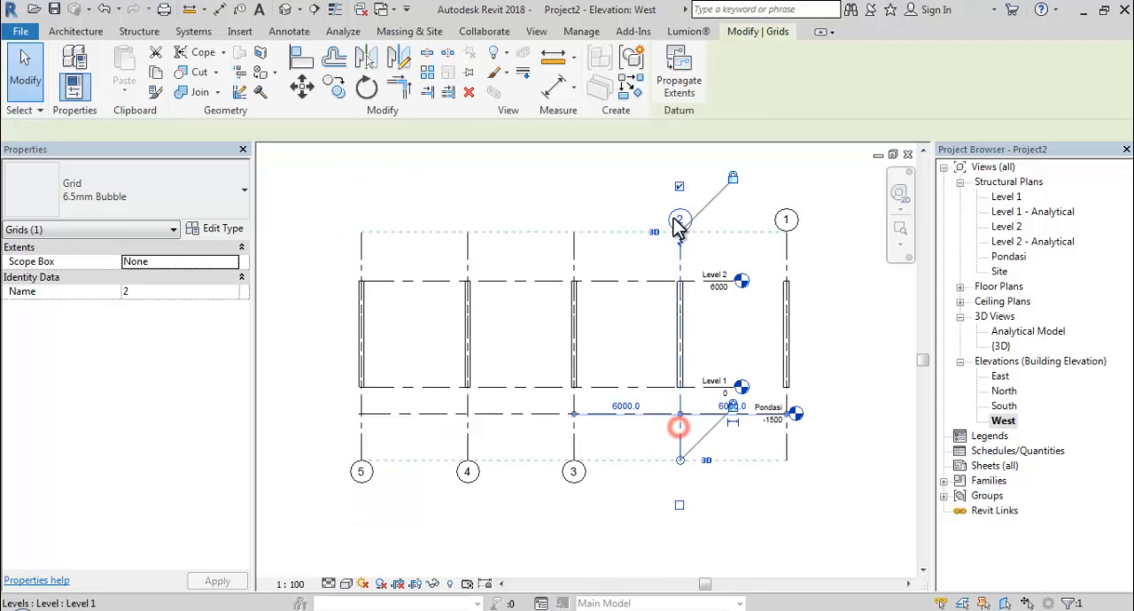
click(684, 502)
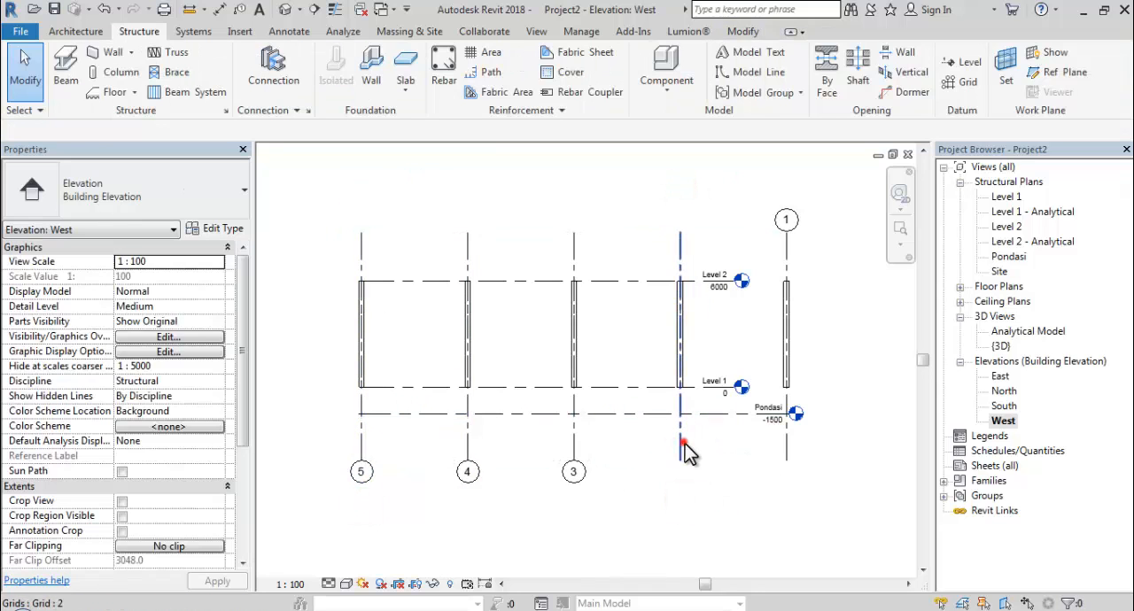
click(685, 443)
click(679, 506)
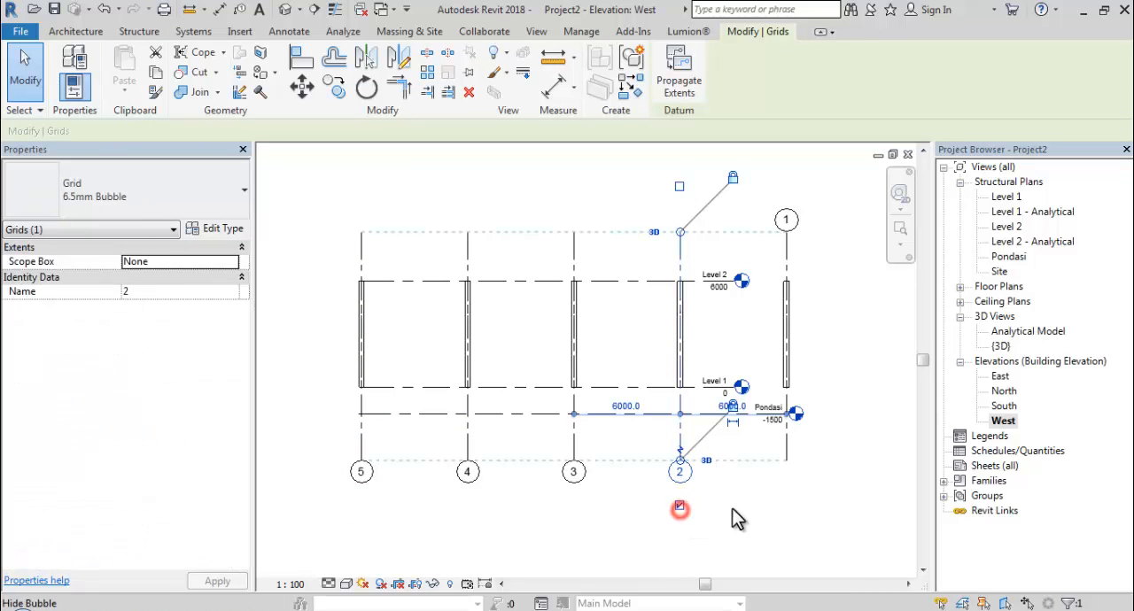
click(793, 454)
click(786, 186)
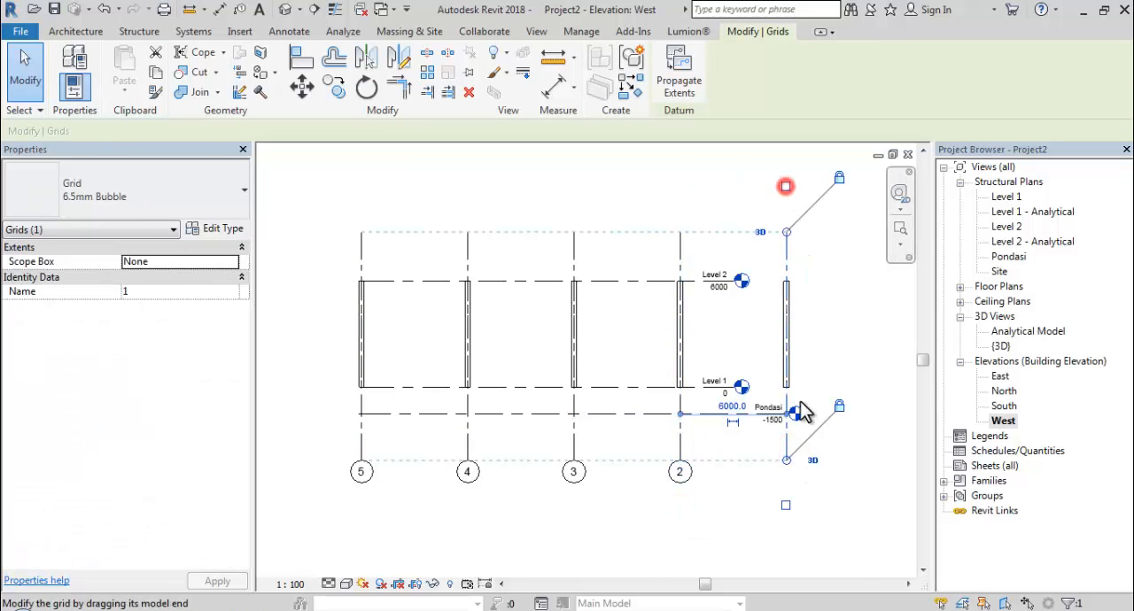
click(786, 506)
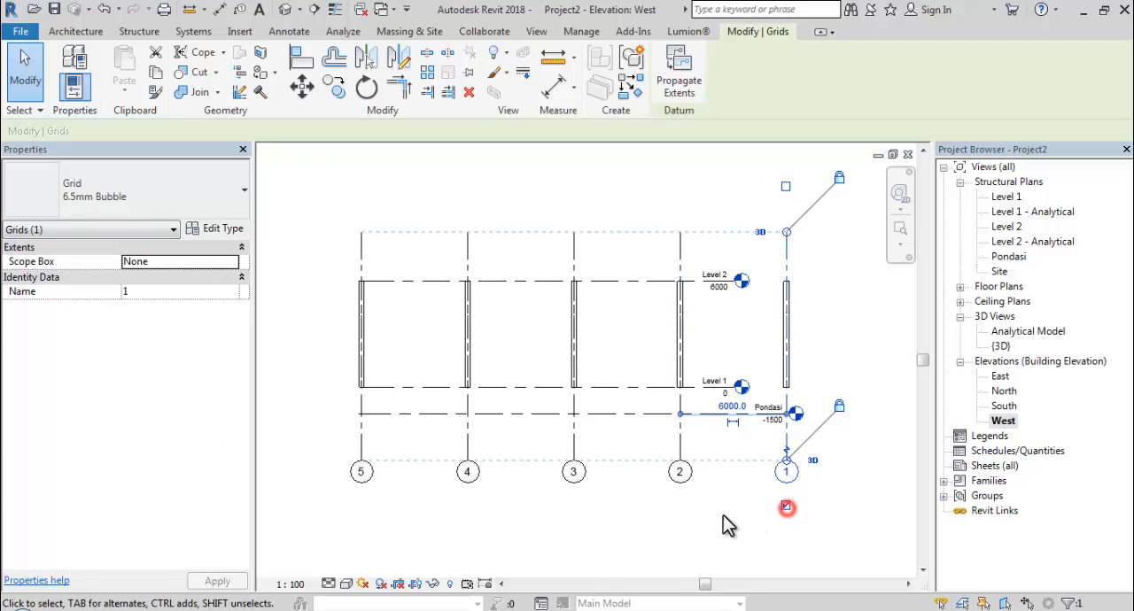
click(720, 506)
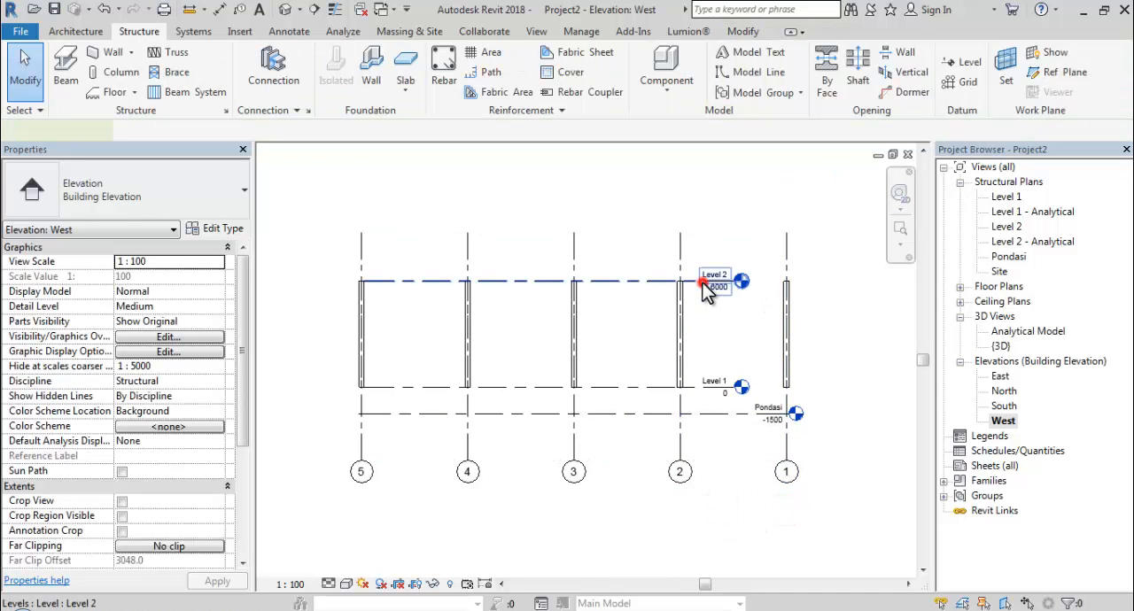
Undo the accidental Level 2 head offset and extend Levels 1 and 2 so their heads sit beyond grid 1.
click(725, 283)
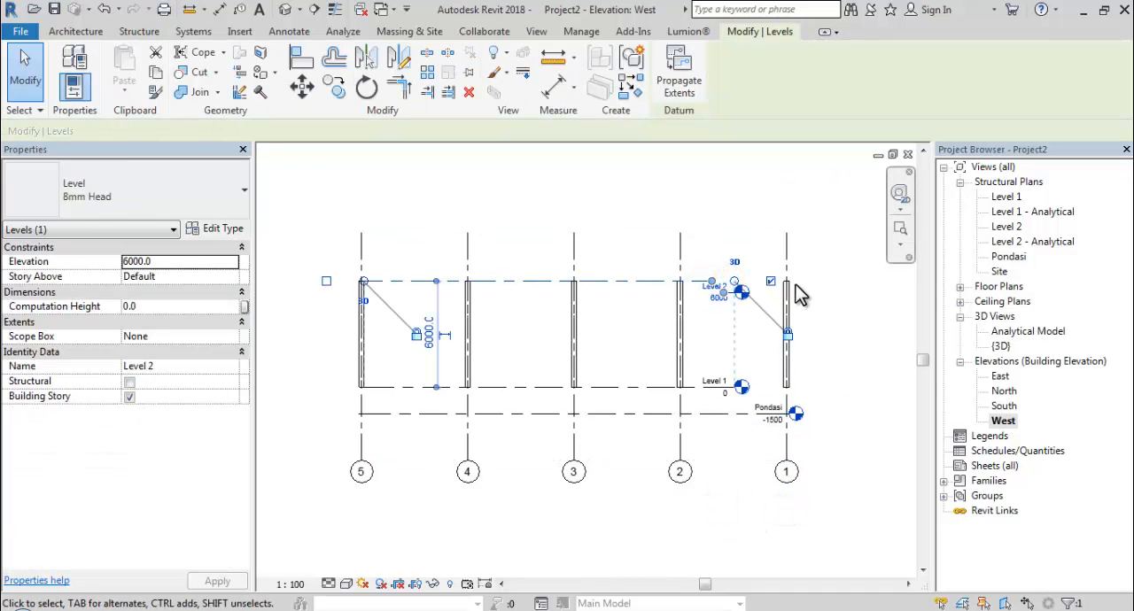
key(ctrl+z)
scroll(727, 282, up, 2)
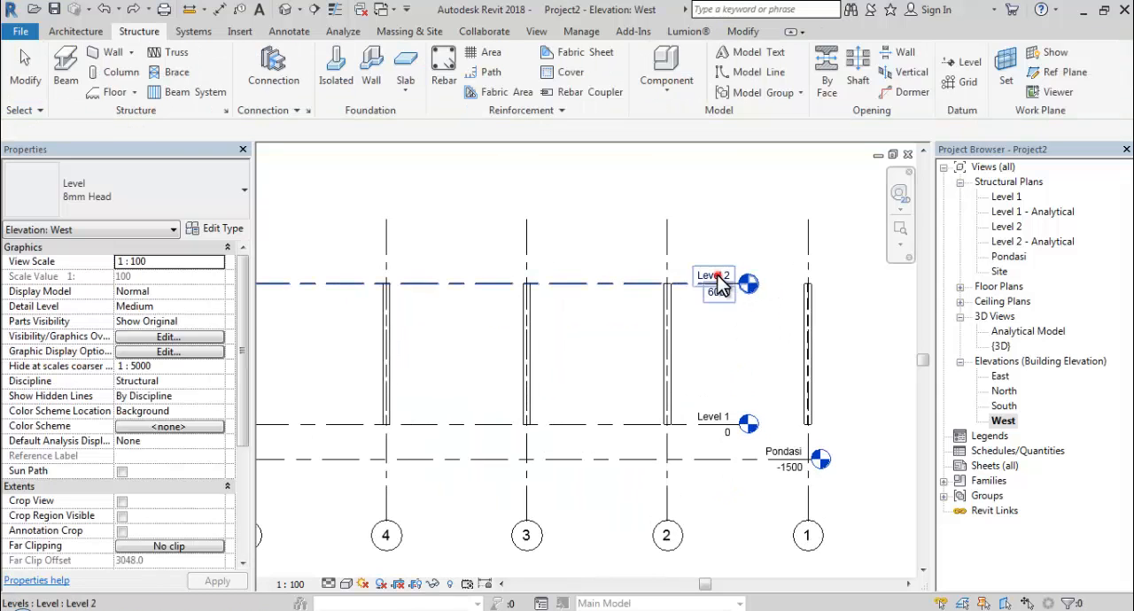
click(741, 285)
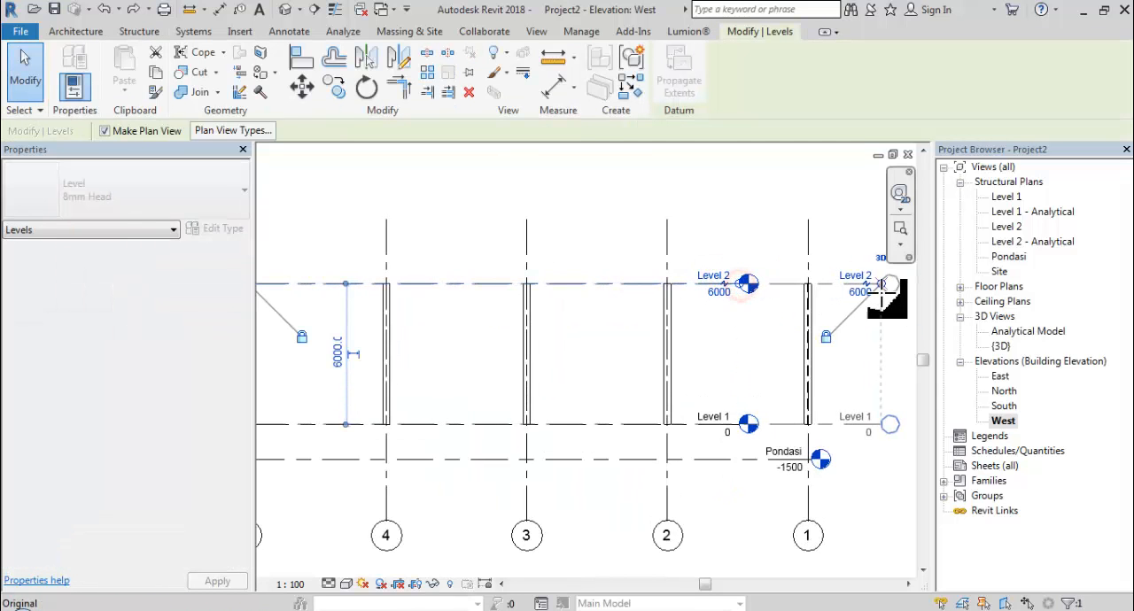
scroll(777, 275, down, 2)
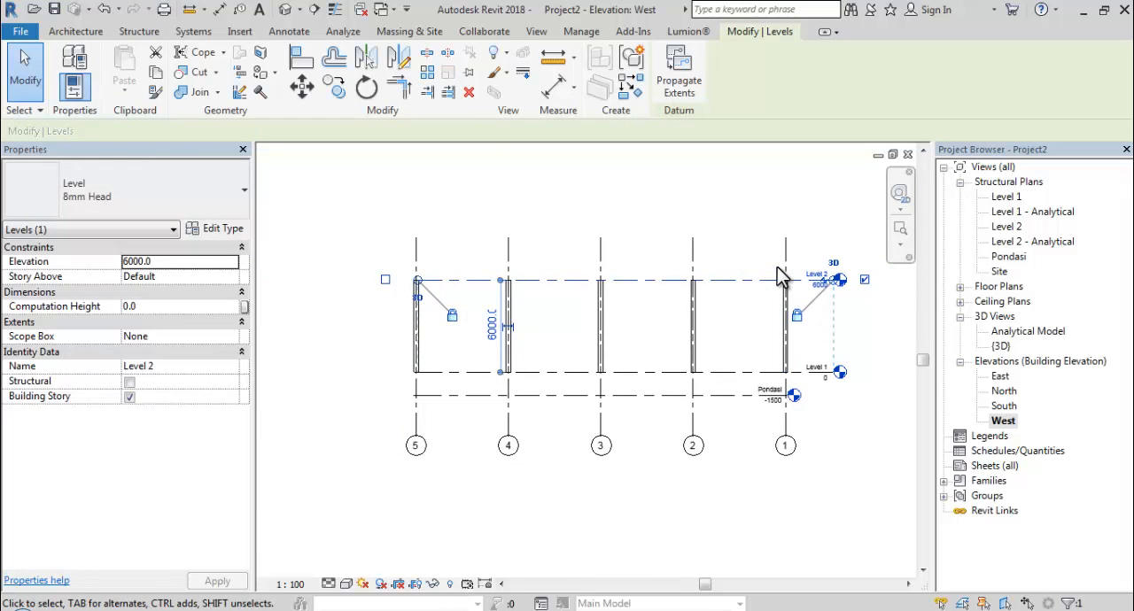
Open the Pondasi structural plan and start an isolated foundation using M_Footing-Rectangular 1800 x 1200 x 450mm.
double_click(1009, 257)
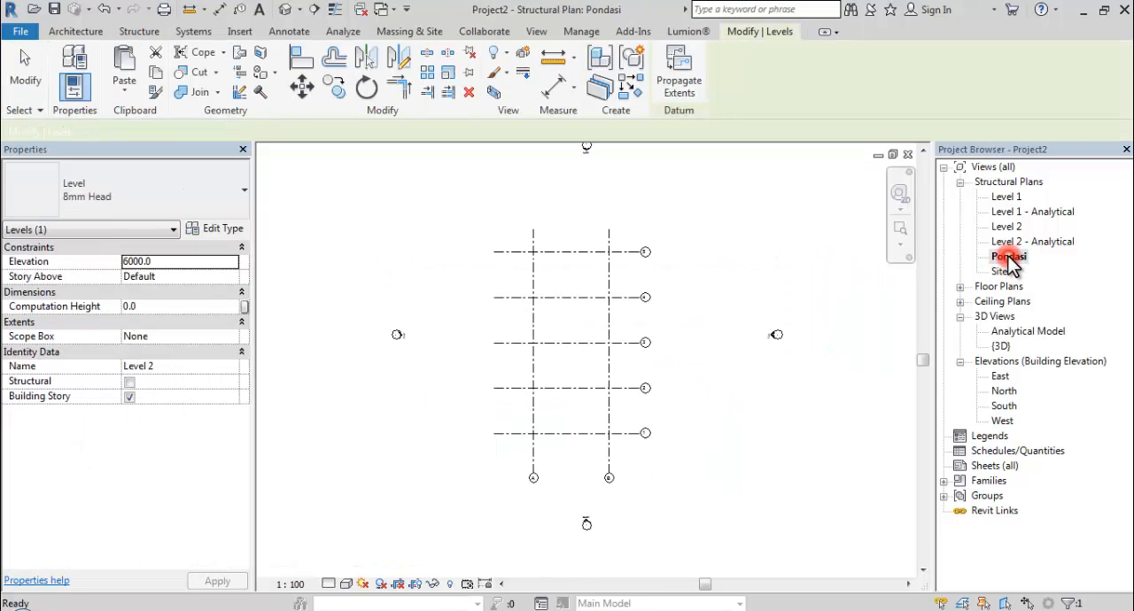
scroll(699, 367, up, 2)
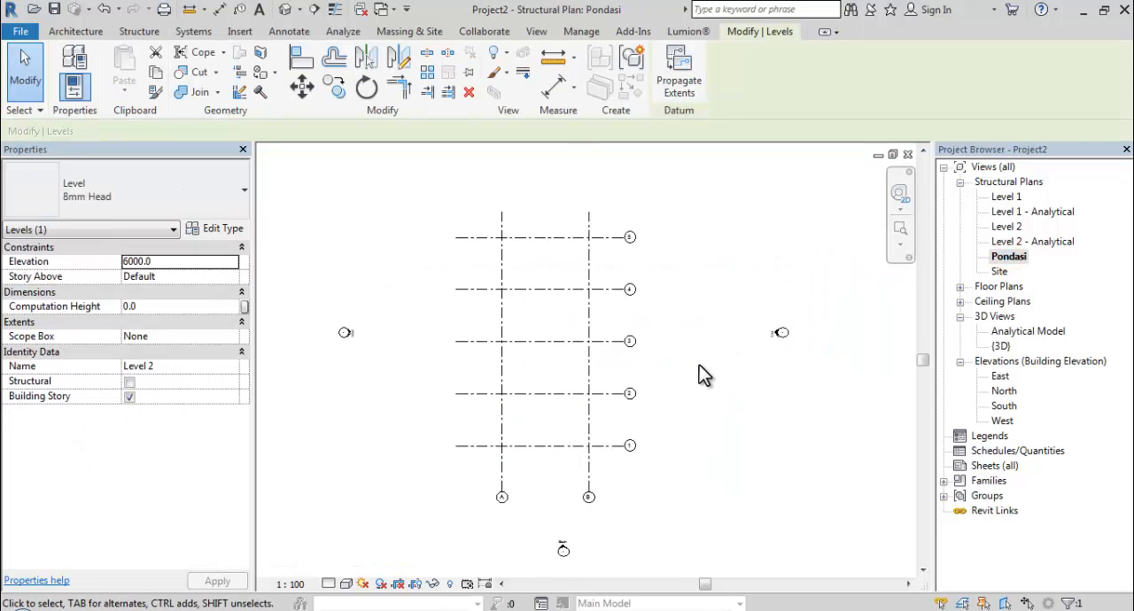
click(139, 32)
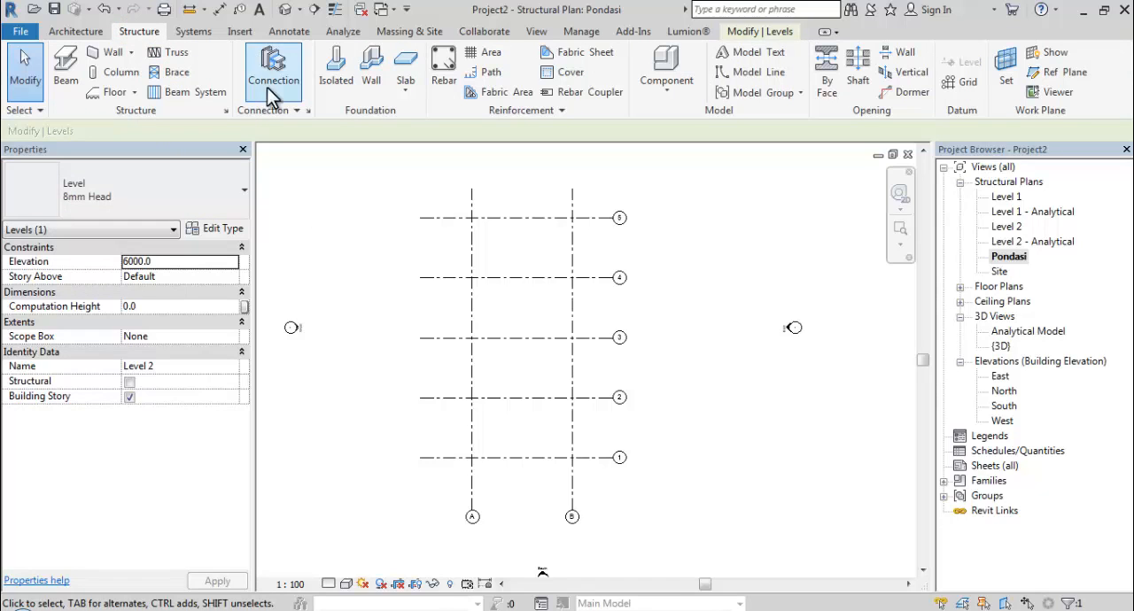
click(335, 71)
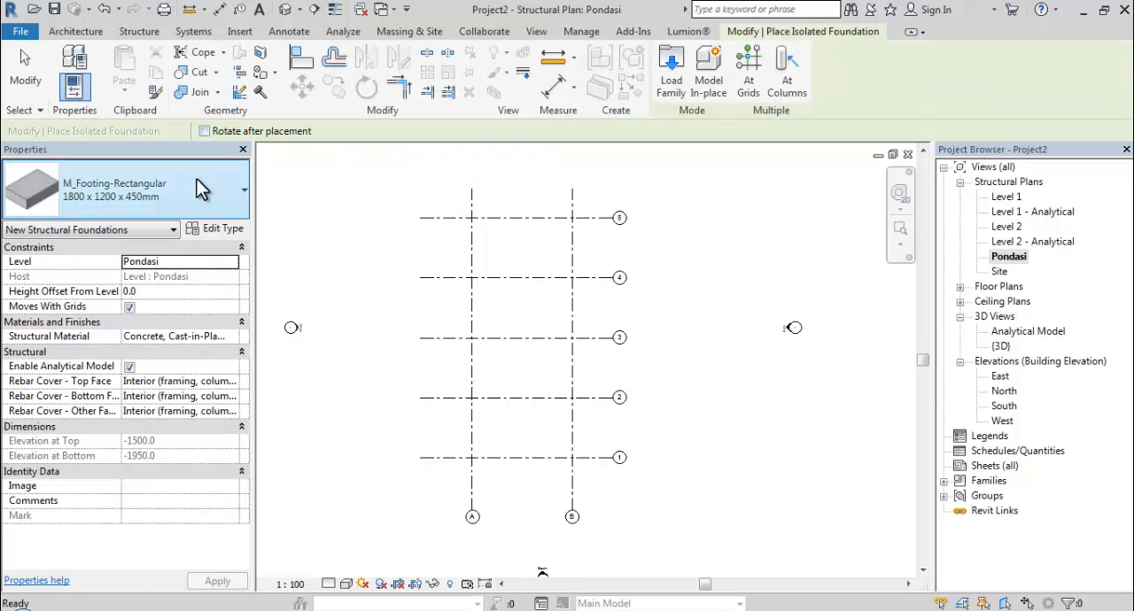
click(154, 203)
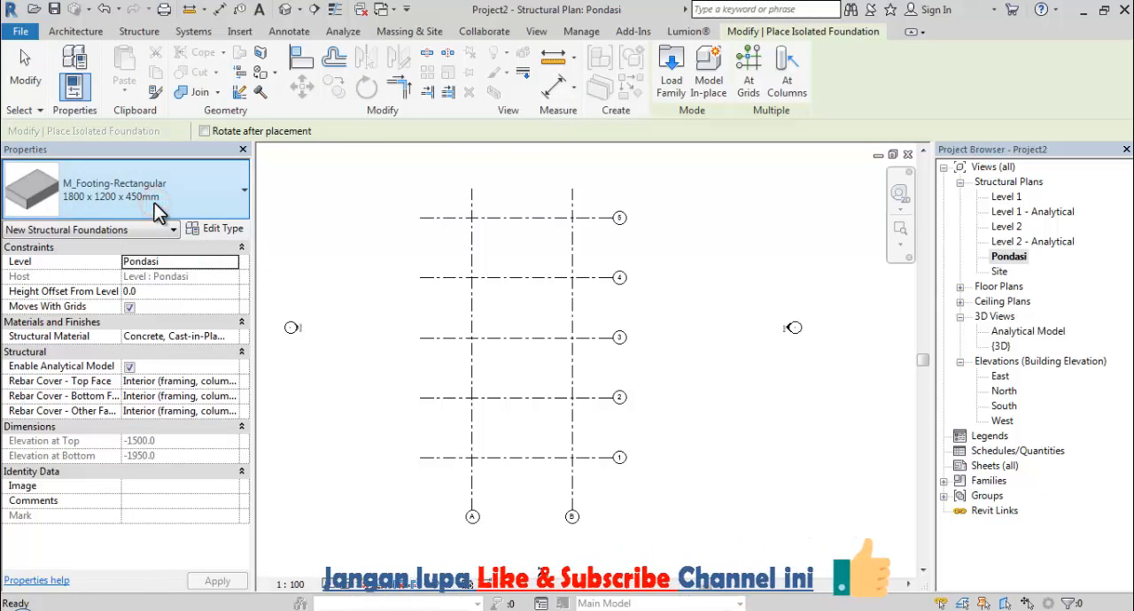
click(154, 203)
Duplicate the rectangular footing type under the name Pondasi Tapak.
click(216, 227)
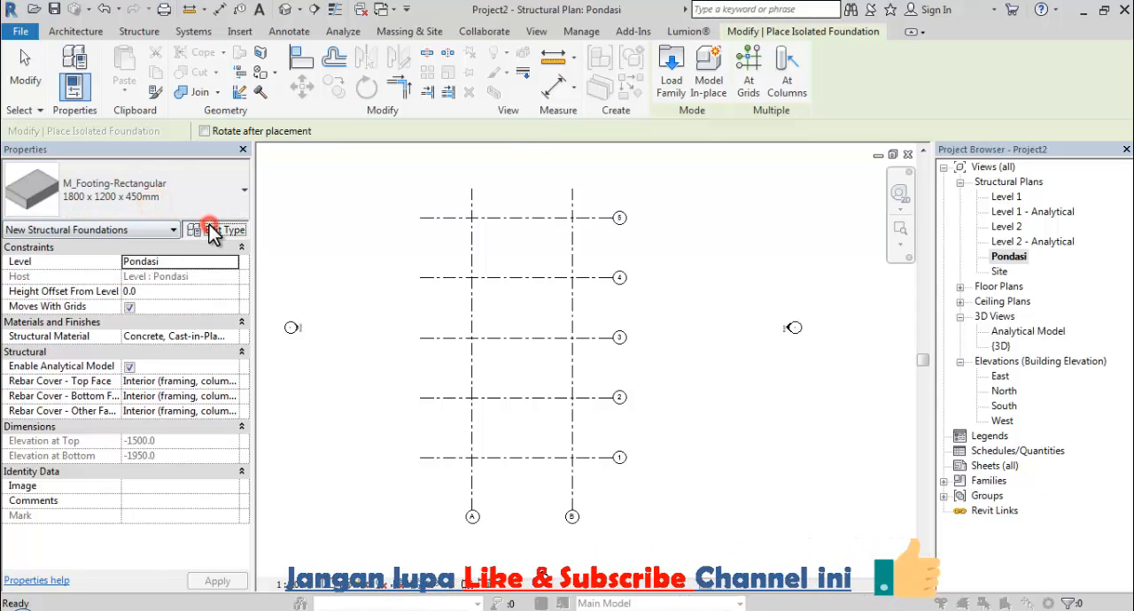
click(479, 152)
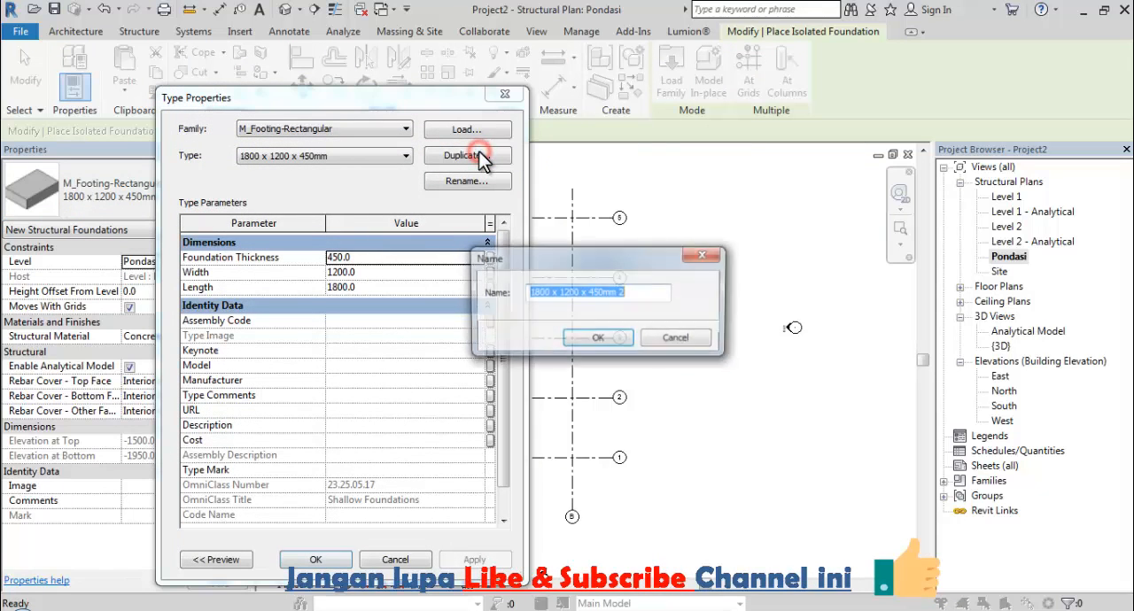
text(p0)
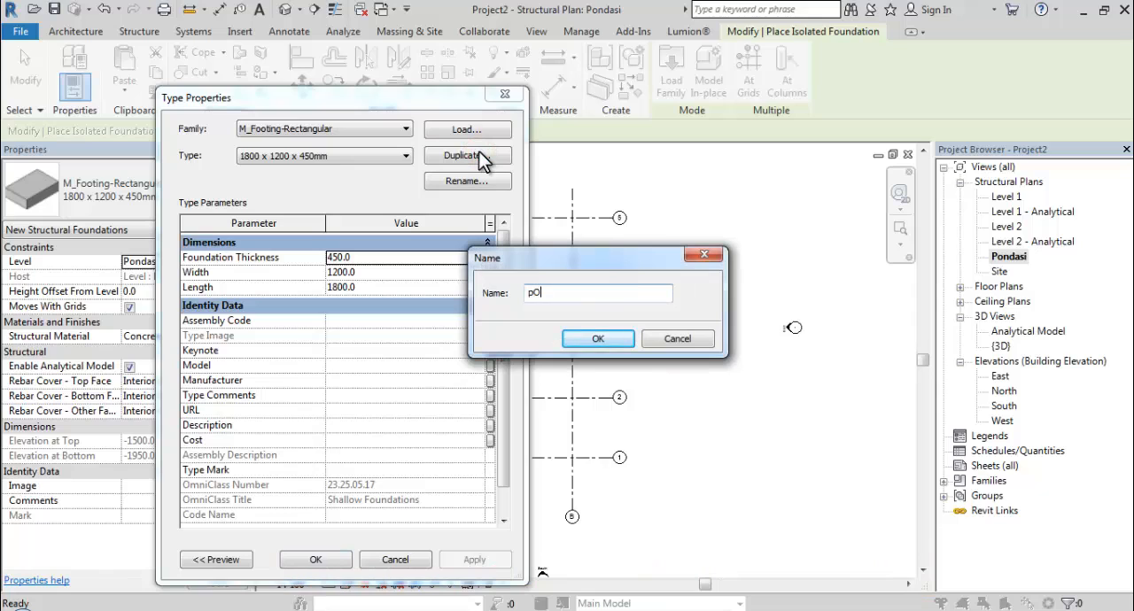
key(BackSpace)
text(Pondasi Tapak)
key(Return)
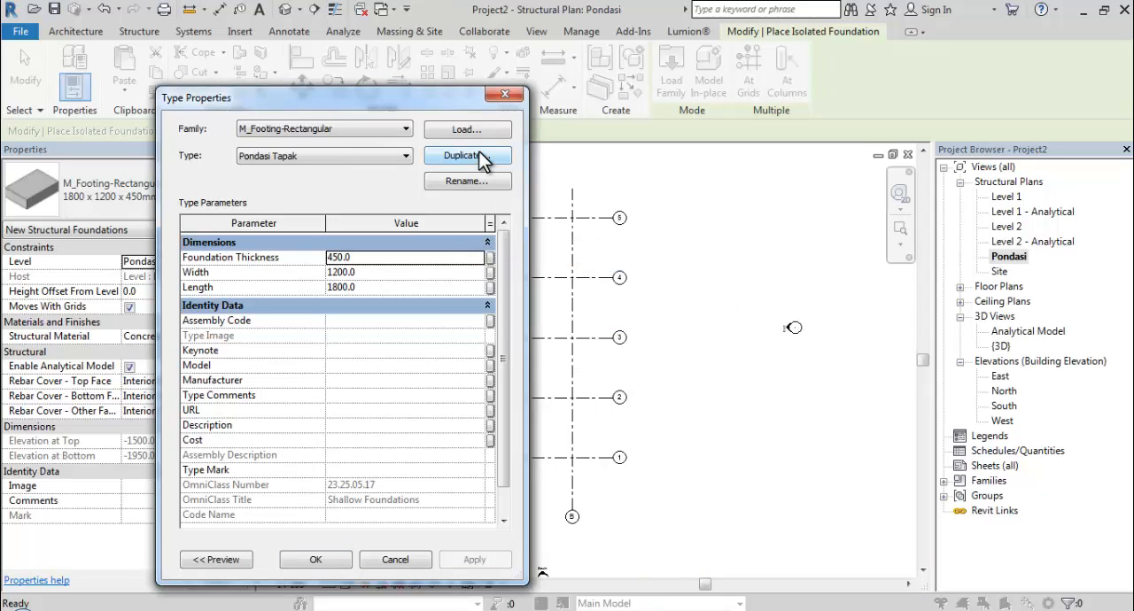
Set the Pondasi Tapak type's width to 1000 and thickness to 300, edit its length, and accept the type.
click(411, 275)
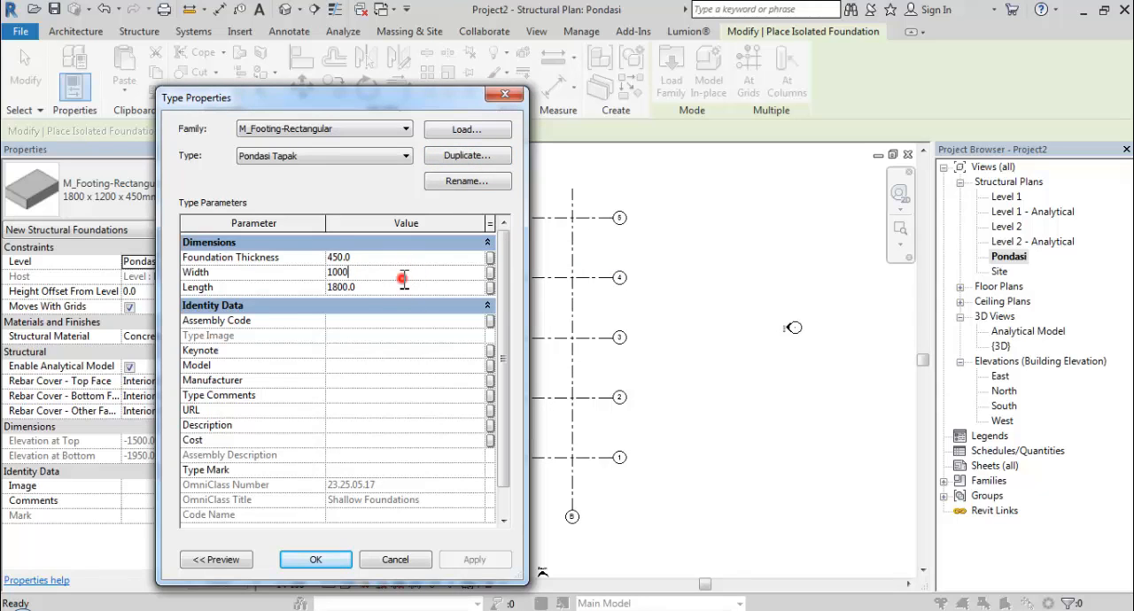
click(401, 287)
click(319, 562)
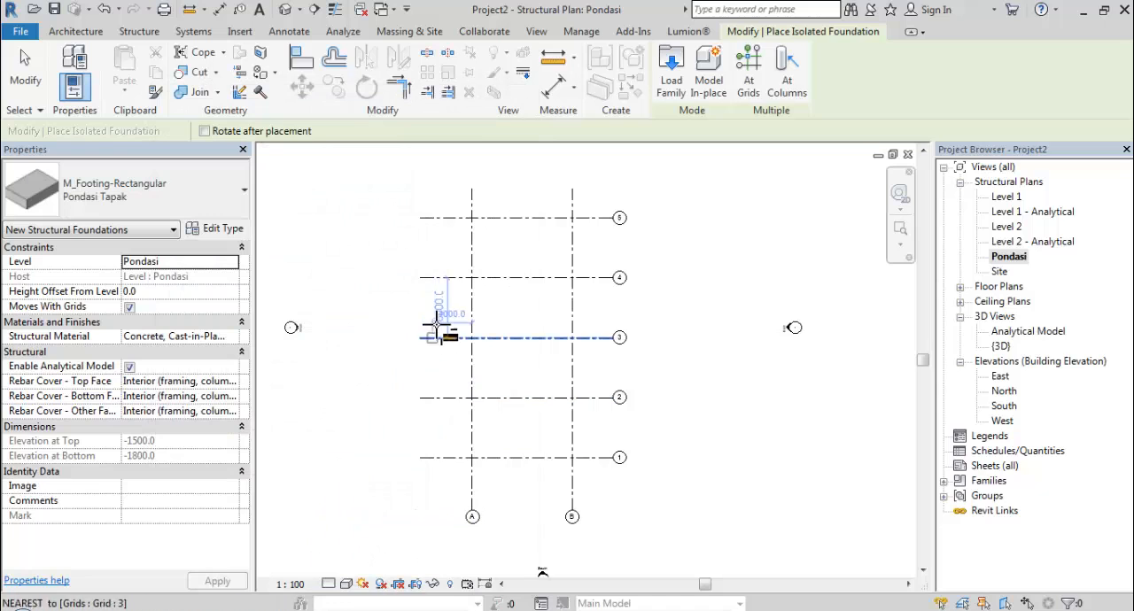
Place Pondasi Tapak footings at all intersections of grids A–B and 1–5, and end the placement.
click(749, 71)
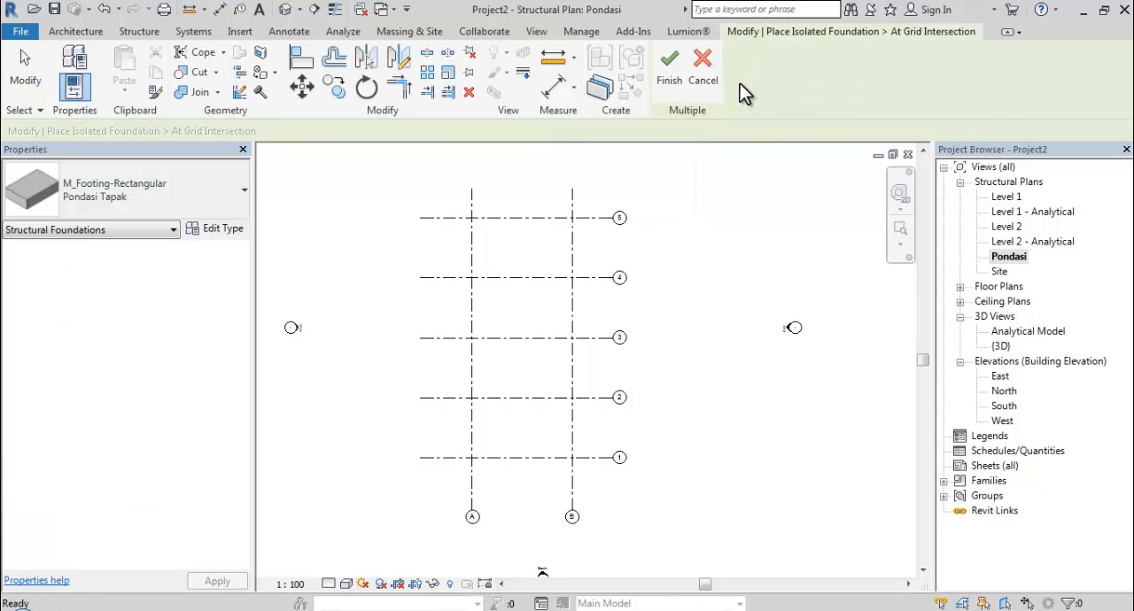
drag(653, 172, 401, 499)
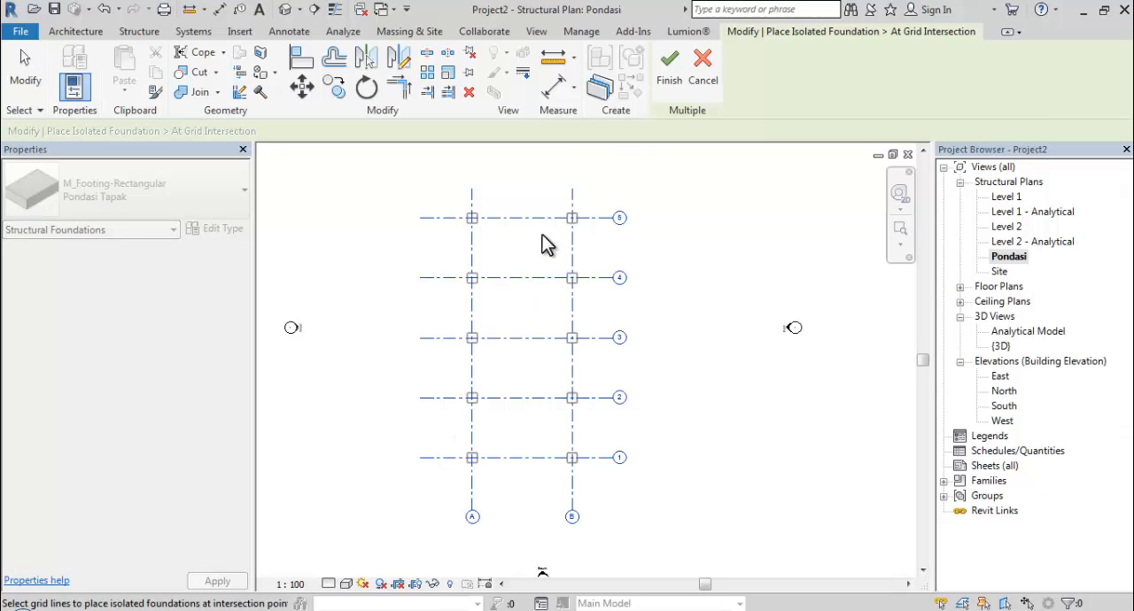
click(668, 77)
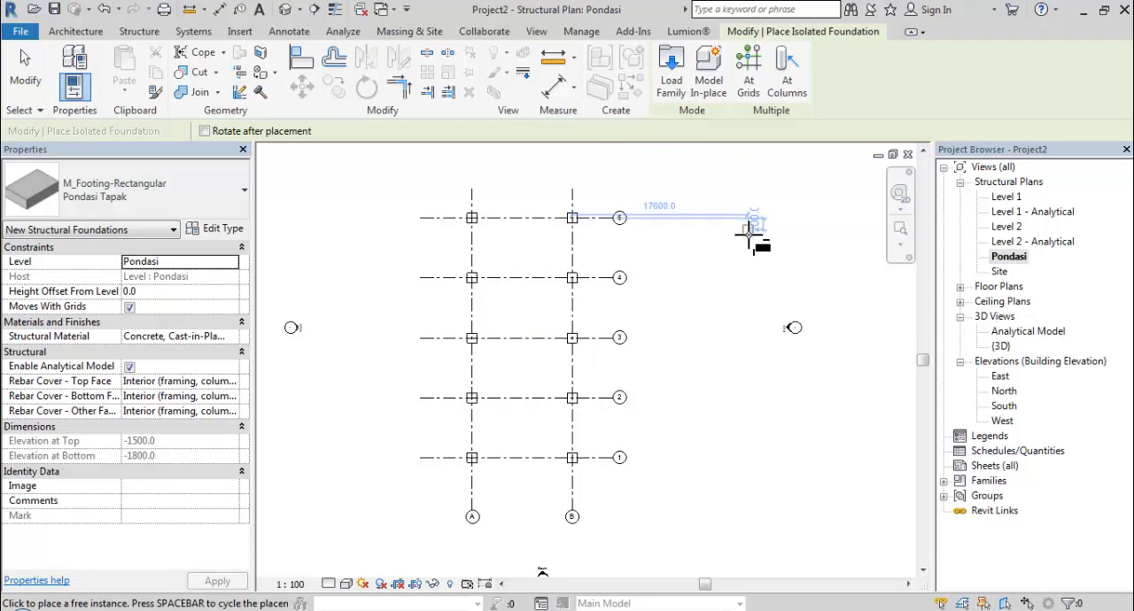
key(Escape)
key(Escape)
Open the {3D} view and examine the columns and the footings beneath them from several angles.
double_click(1002, 347)
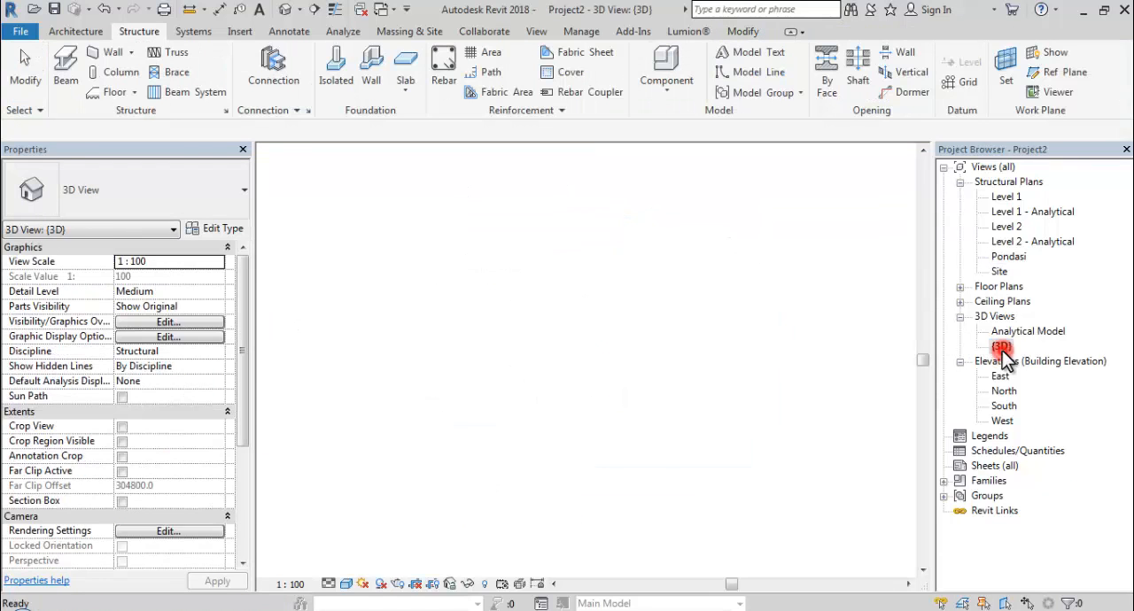
shift+middle_drag(751, 426, 426, 310)
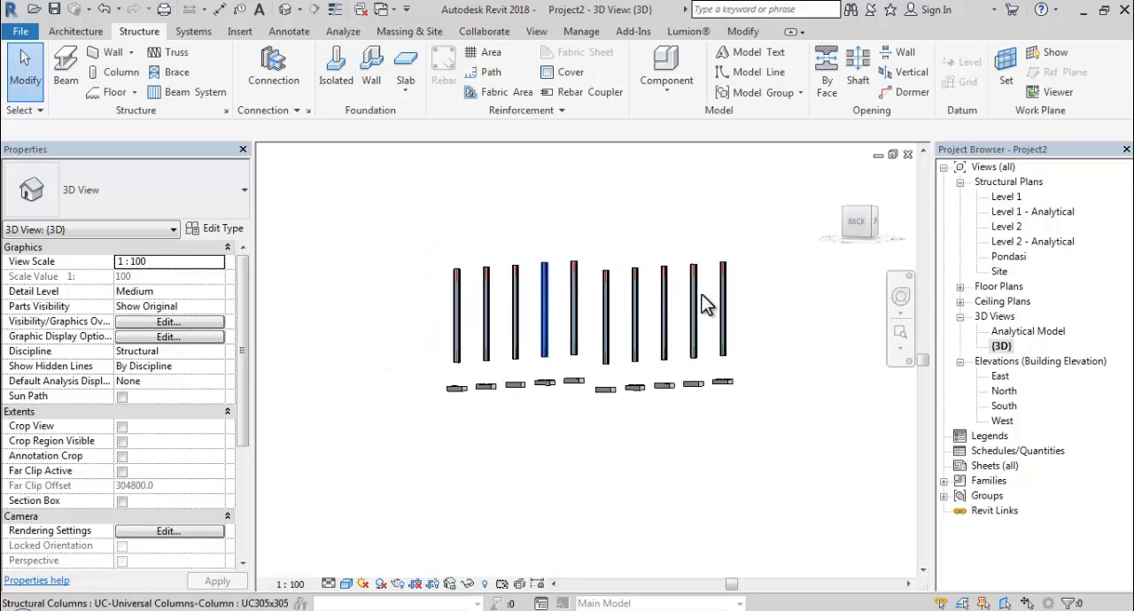
drag(788, 280, 423, 316)
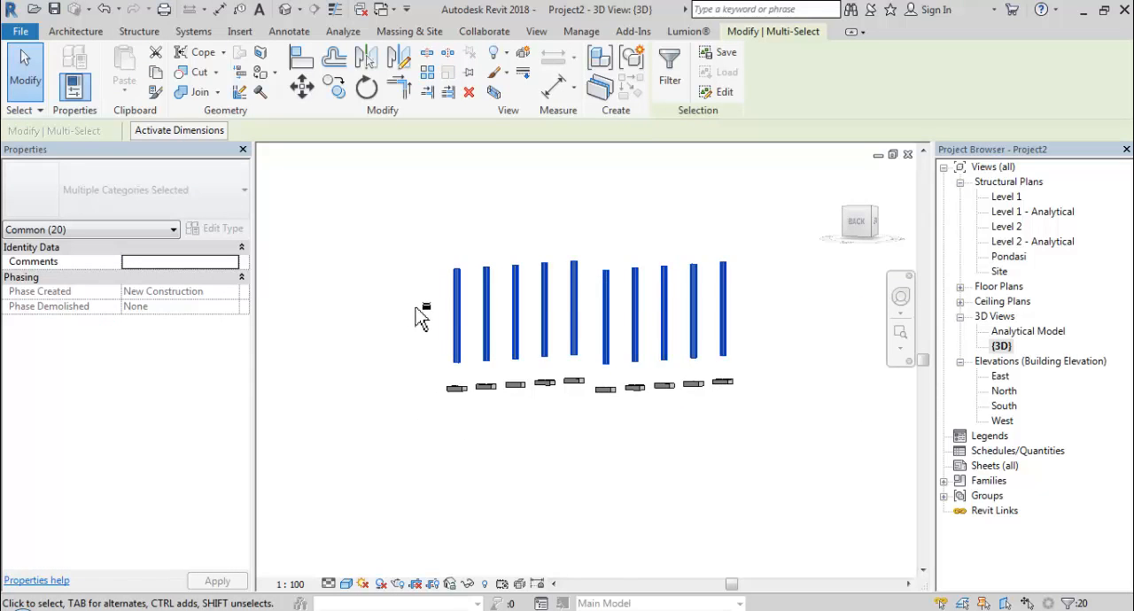
shift+middle_drag(422, 316, 614, 396)
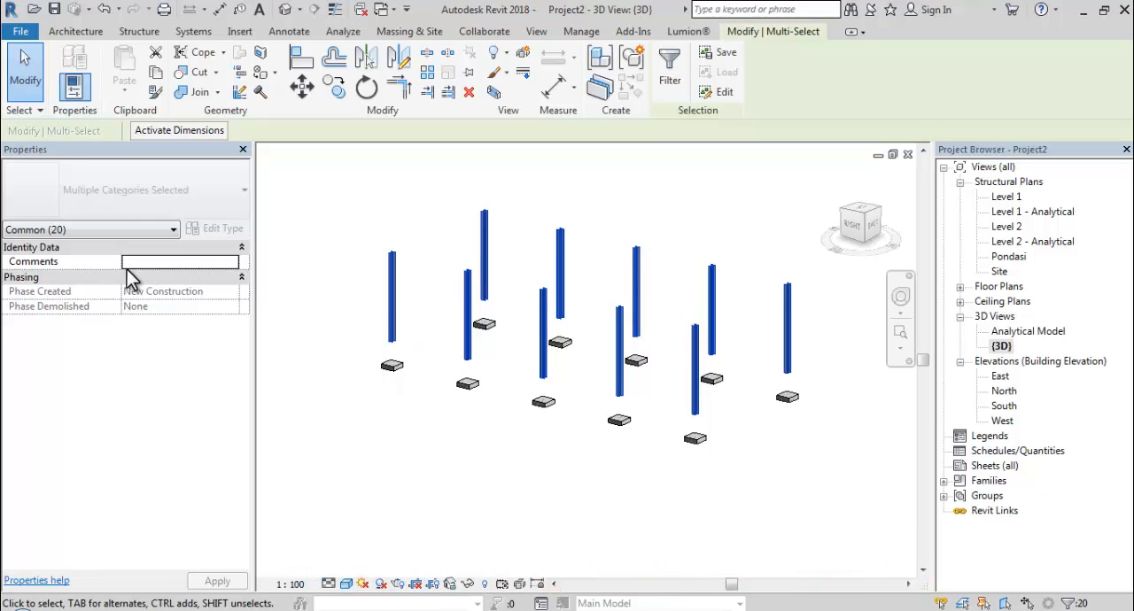
click(324, 303)
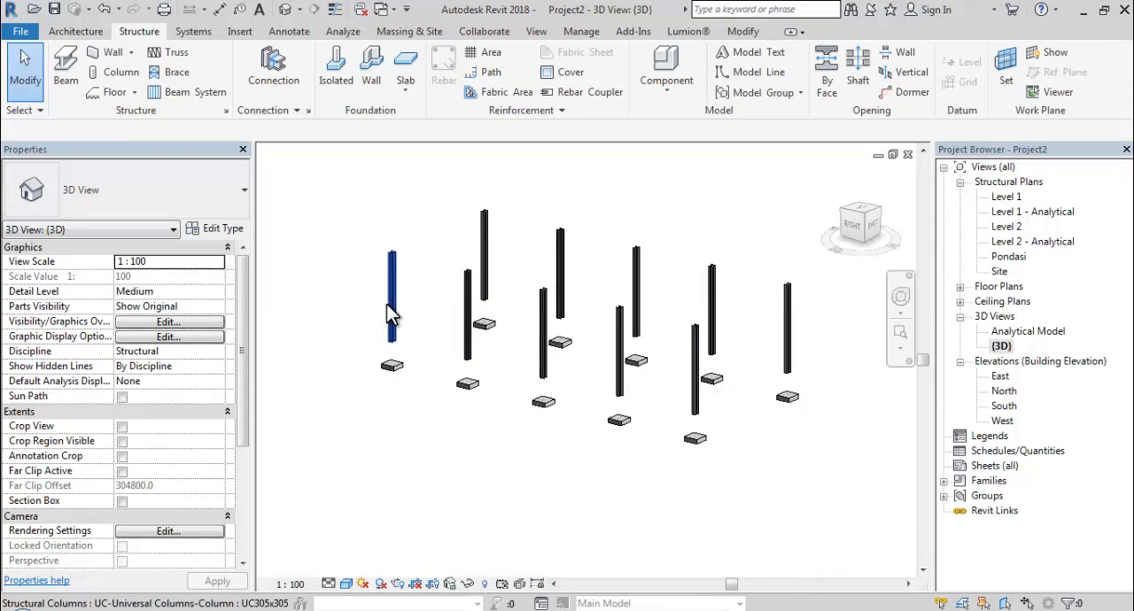
Select all UC305x305x97 column instances and set their base level to Pondasi so they extend down to the footings.
click(387, 305)
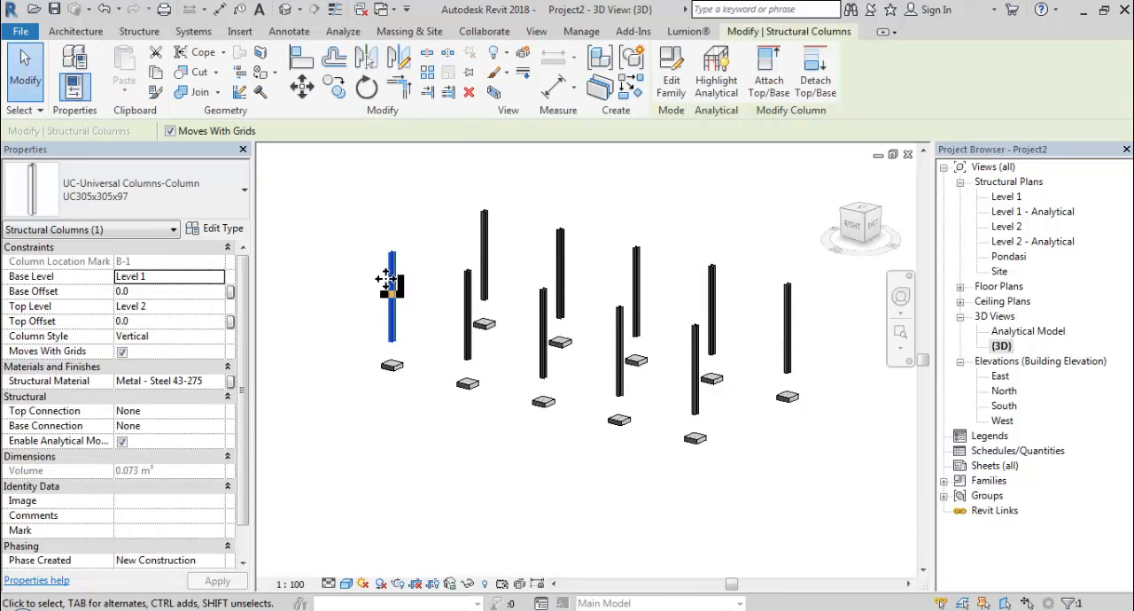
ctrl+click(484, 255)
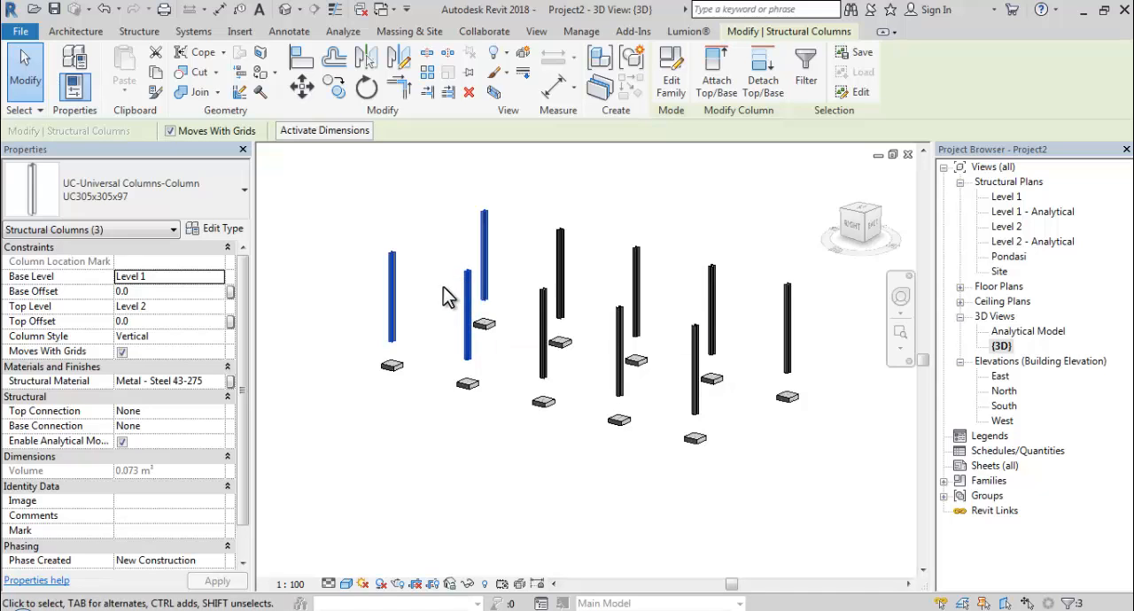
right_click(462, 296)
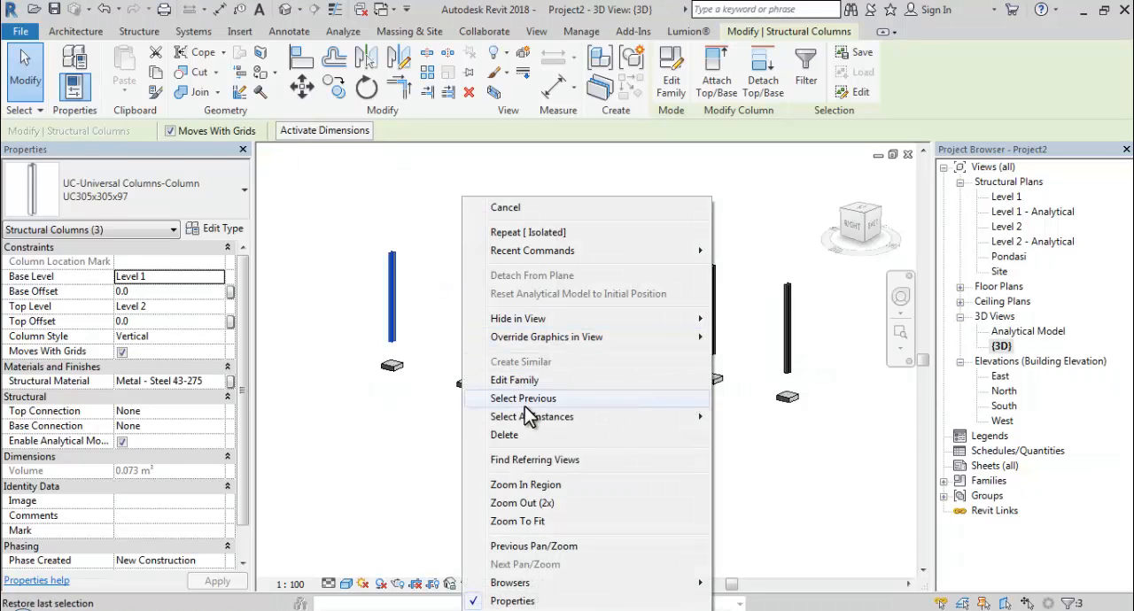
mouse_move(530, 420)
click(771, 434)
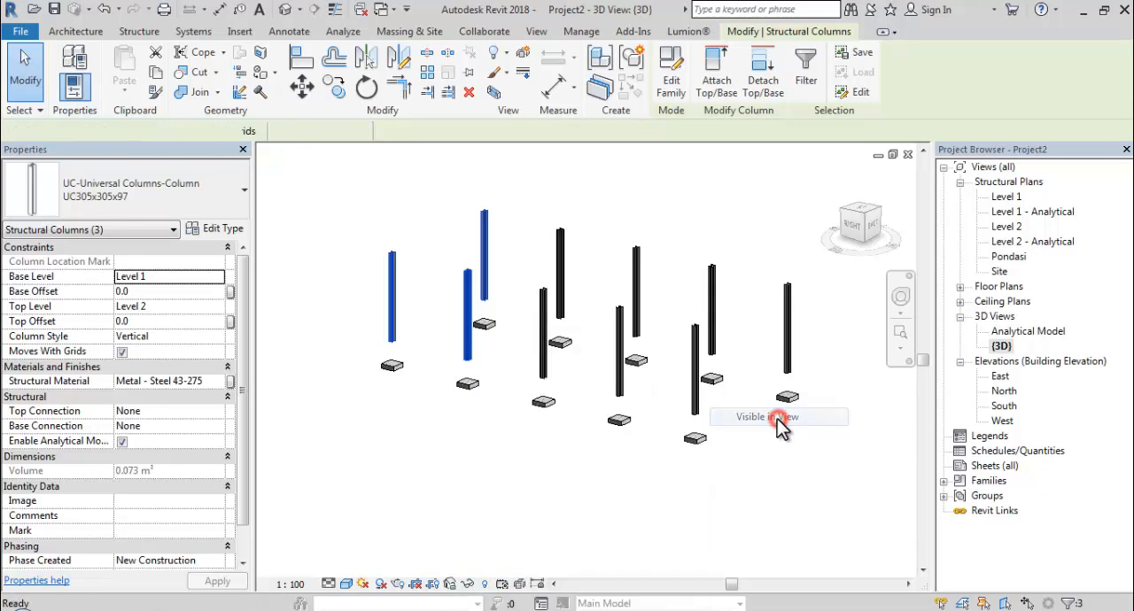
click(219, 278)
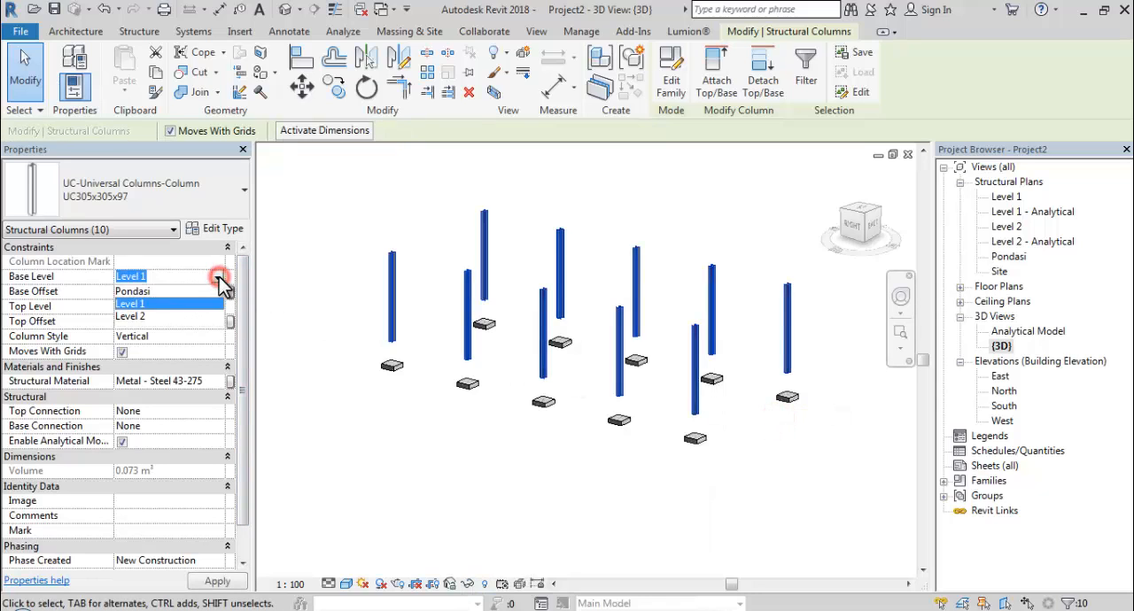
click(167, 289)
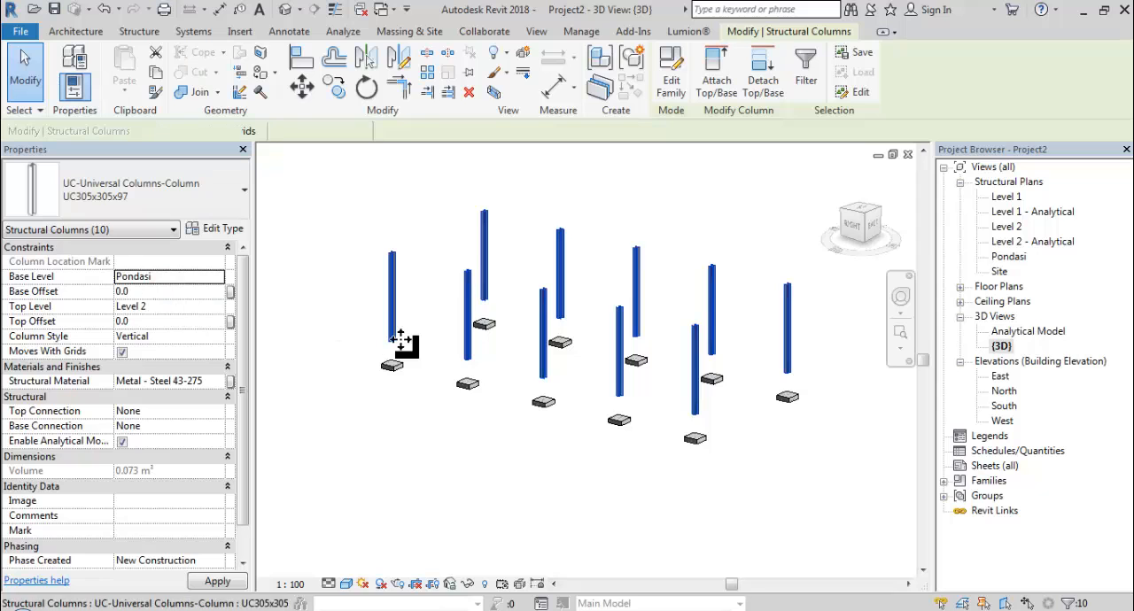
click(461, 439)
shift+middle_drag(461, 435, 328, 381)
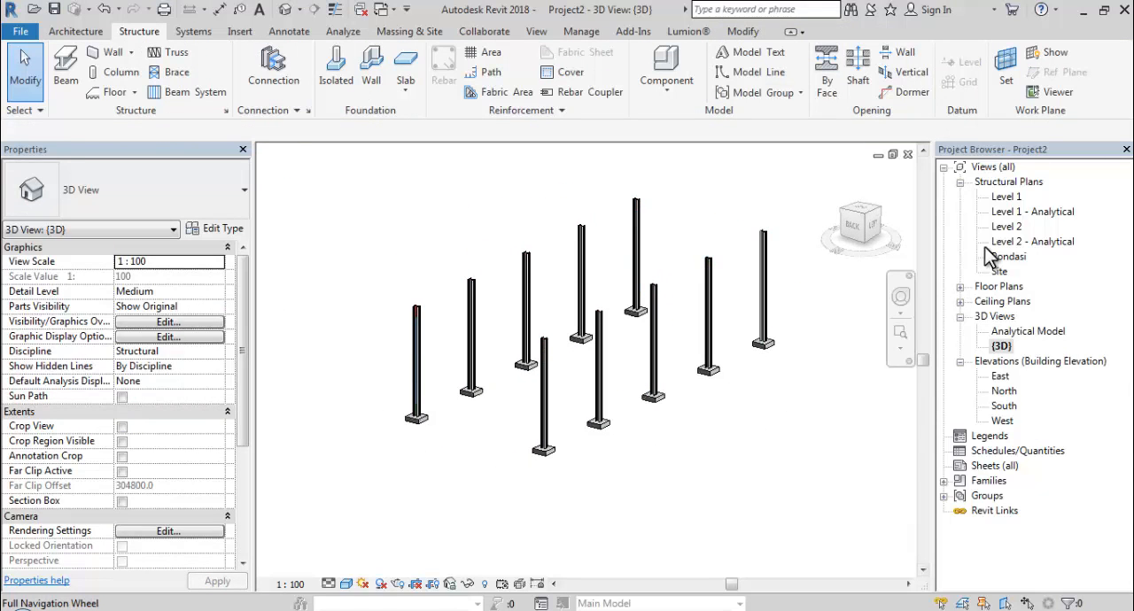
In the Level 2 structural plan, place UB305x165x40 beams on all grid lines 1–5 and A–B using On Grids.
double_click(1009, 227)
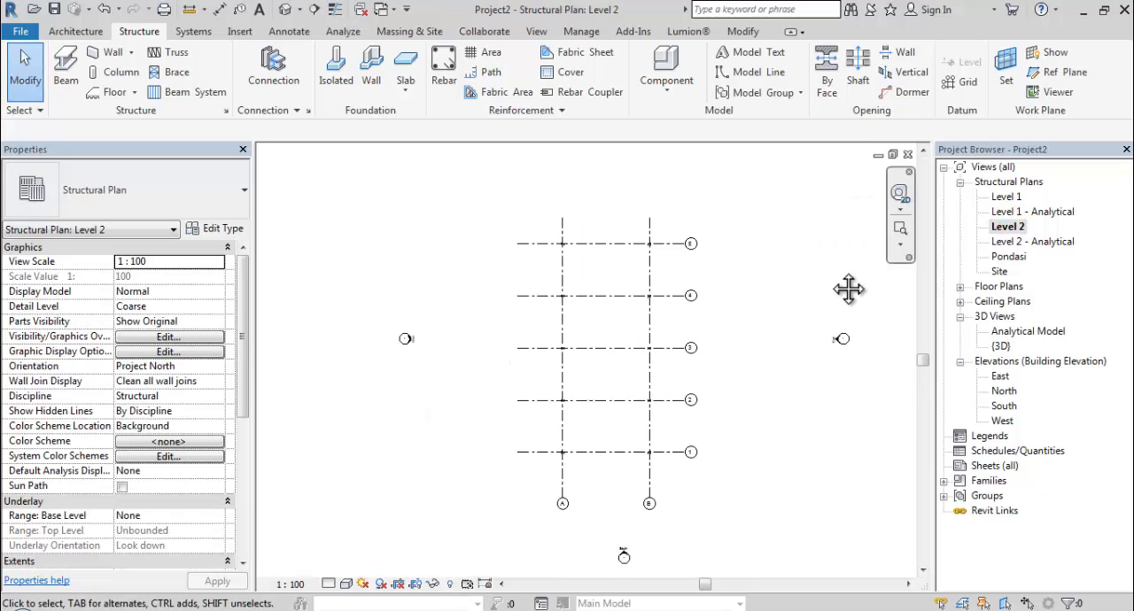
scroll(584, 259, up, 4)
scroll(577, 264, down, 4)
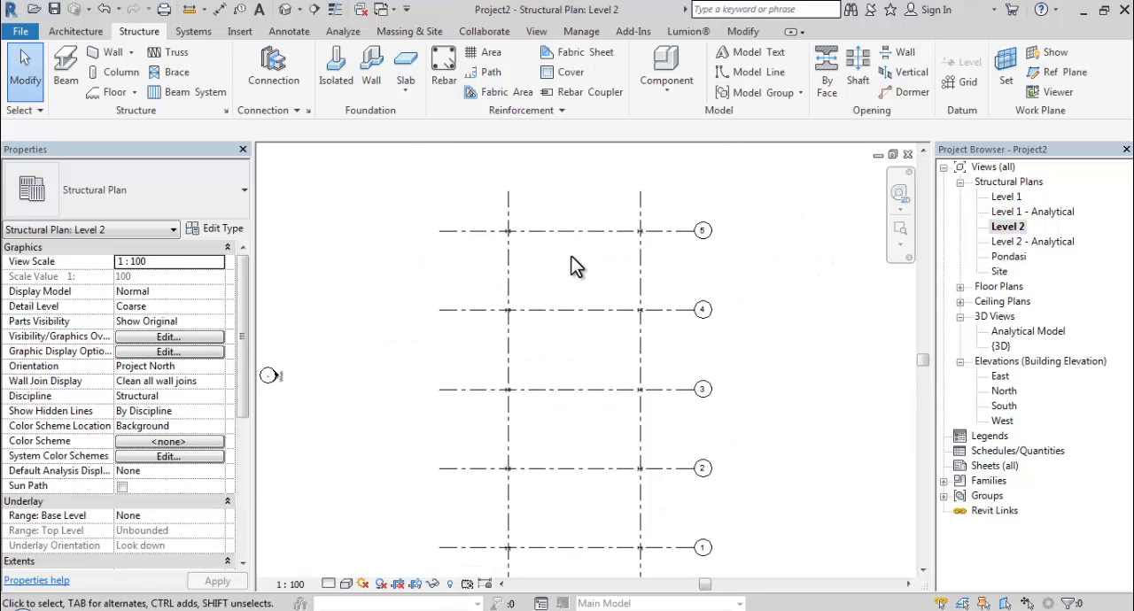
middle_drag(577, 263, 509, 251)
scroll(549, 226, up, 2)
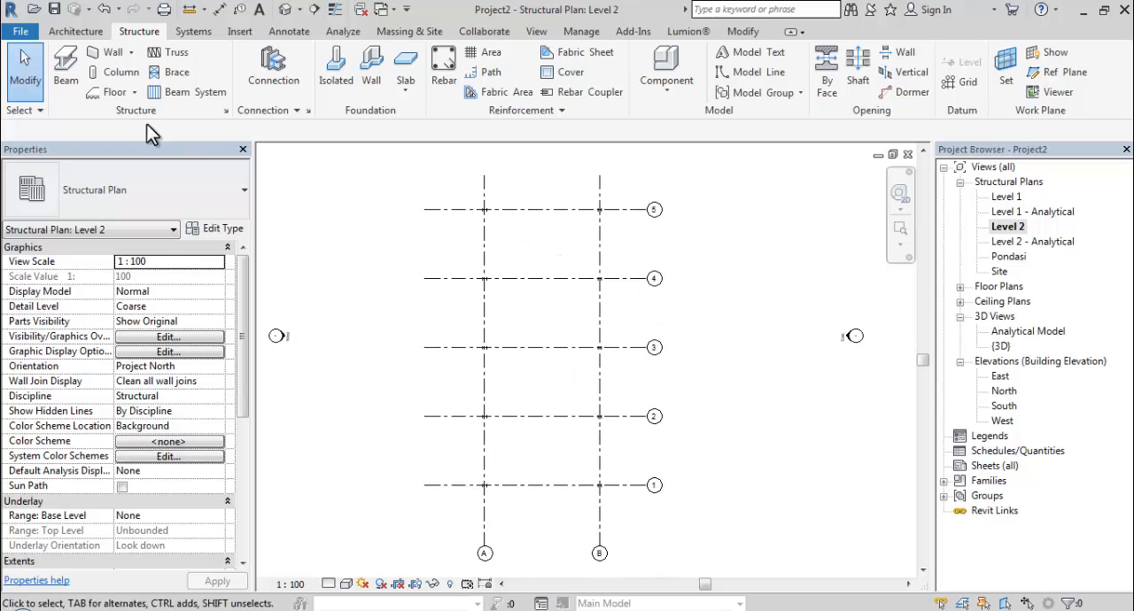
click(74, 81)
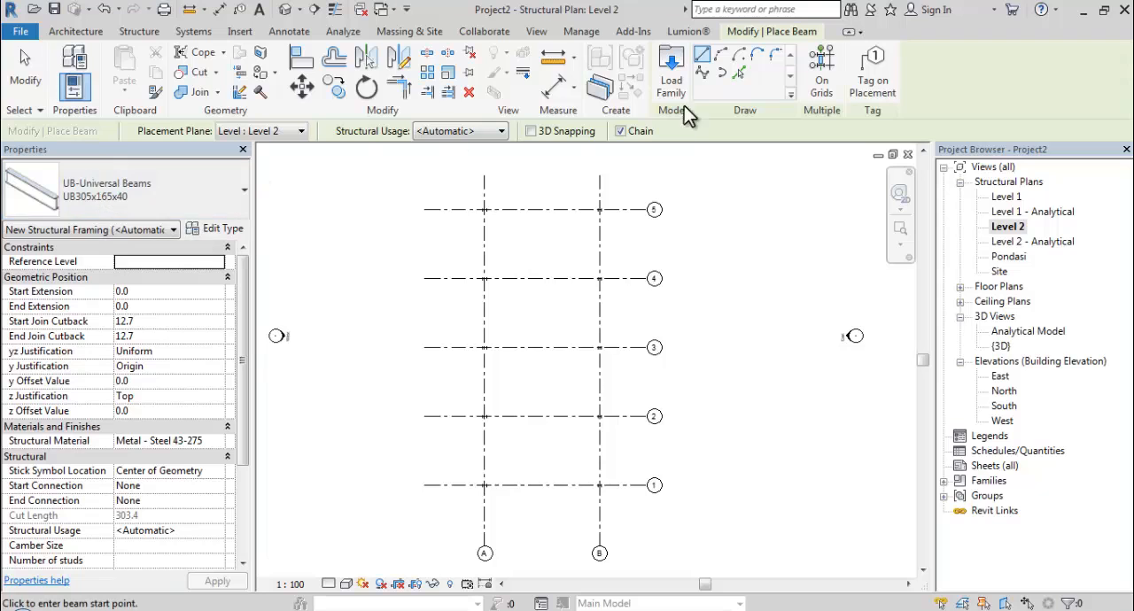
click(822, 81)
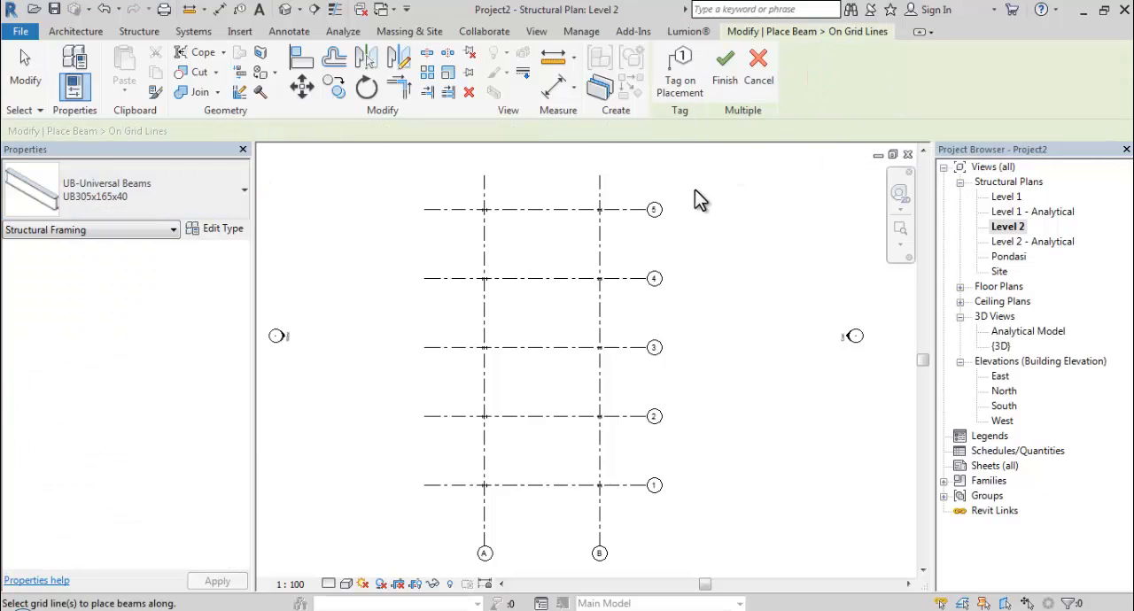
drag(698, 186, 421, 533)
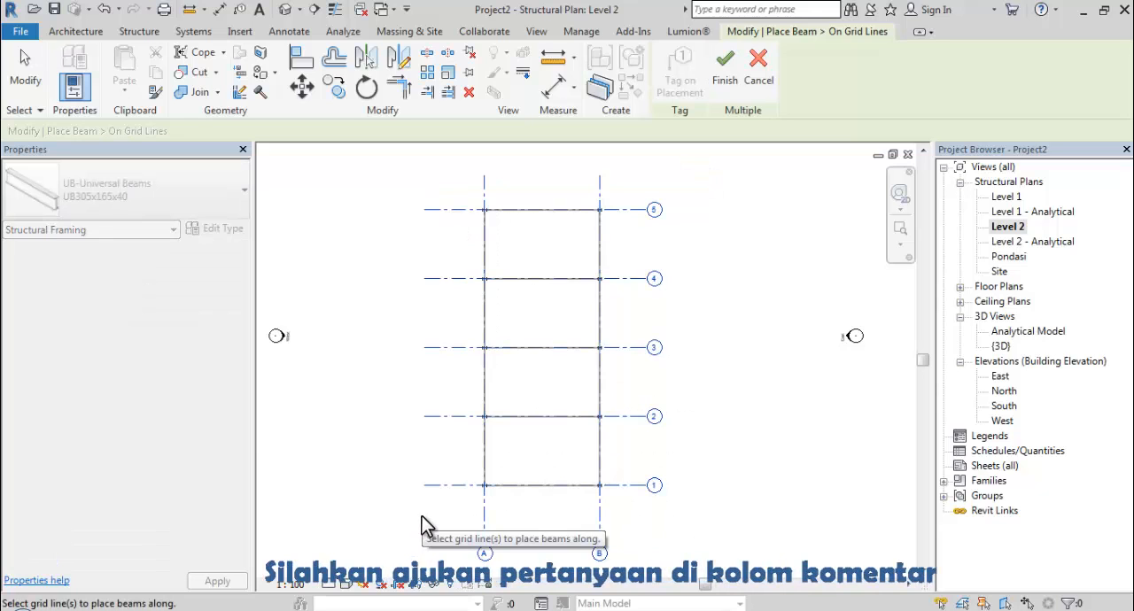
click(725, 70)
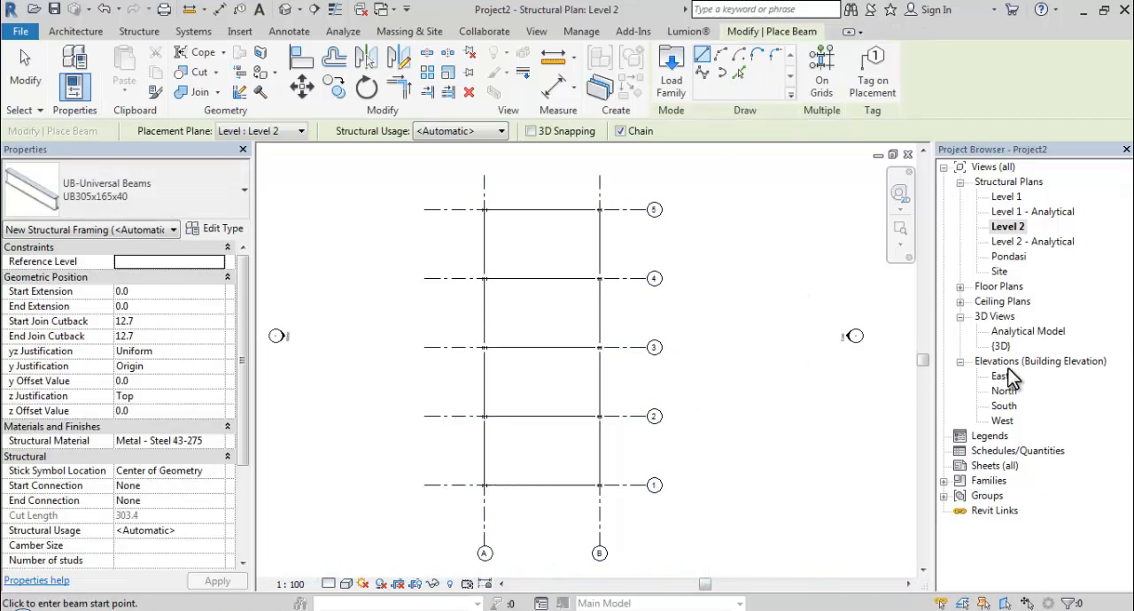
Open the {3D} view and examine the beams, columns and footings of the frame from several angles.
double_click(1002, 347)
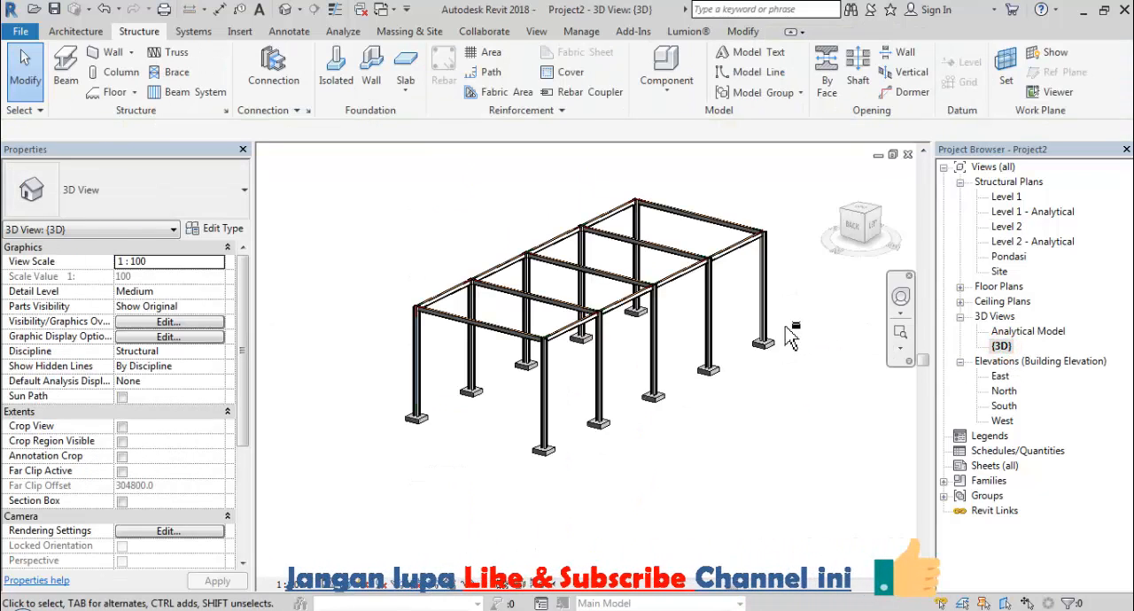
shift+middle_drag(754, 370, 523, 388)
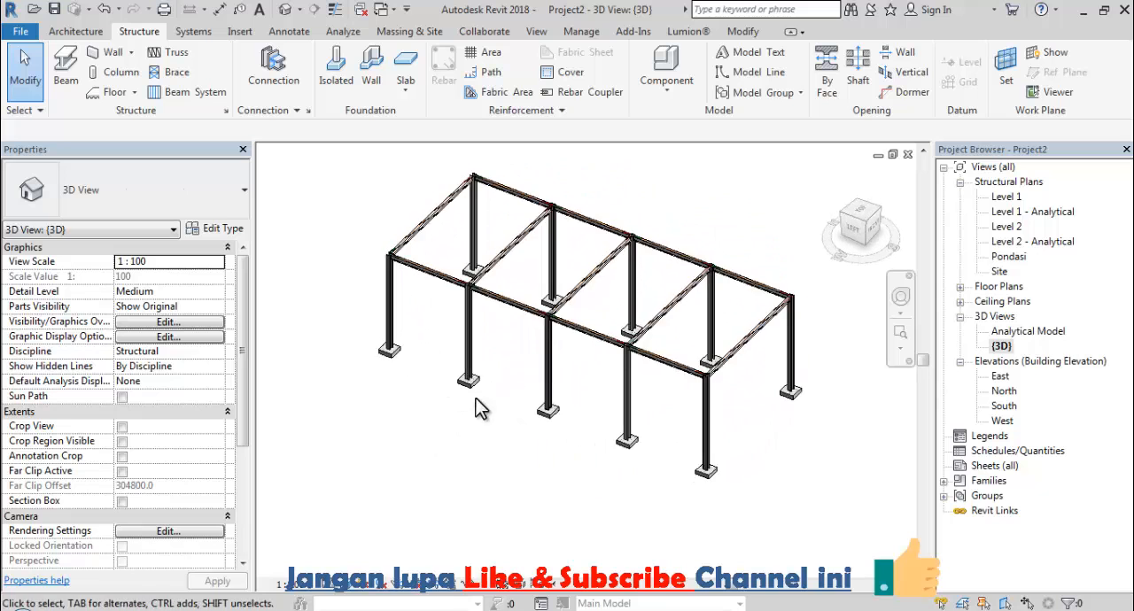
shift+middle_drag(443, 460, 472, 417)
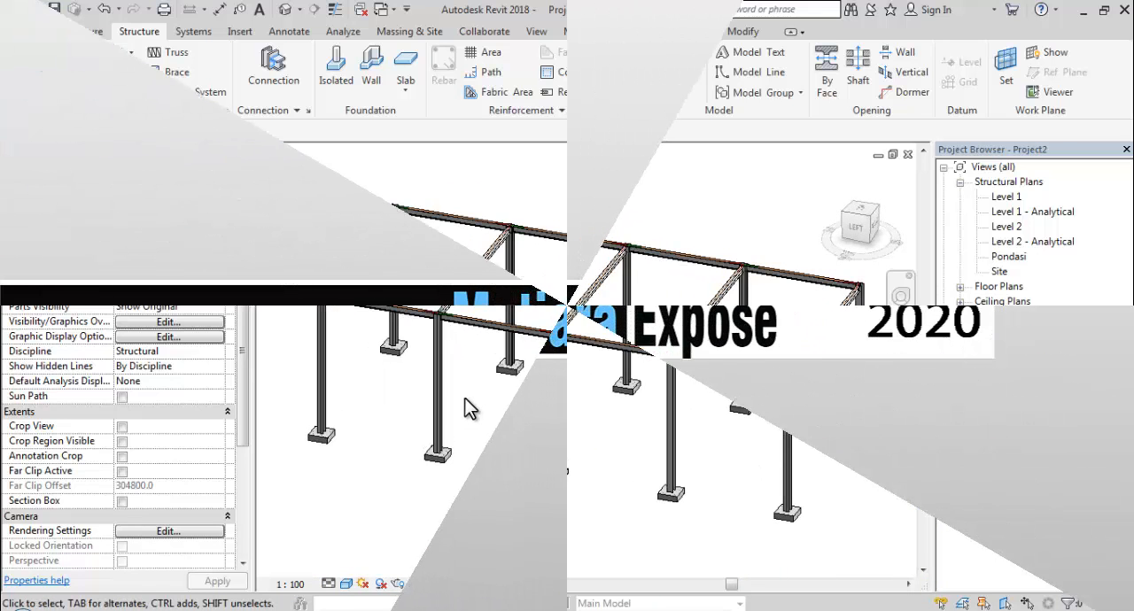